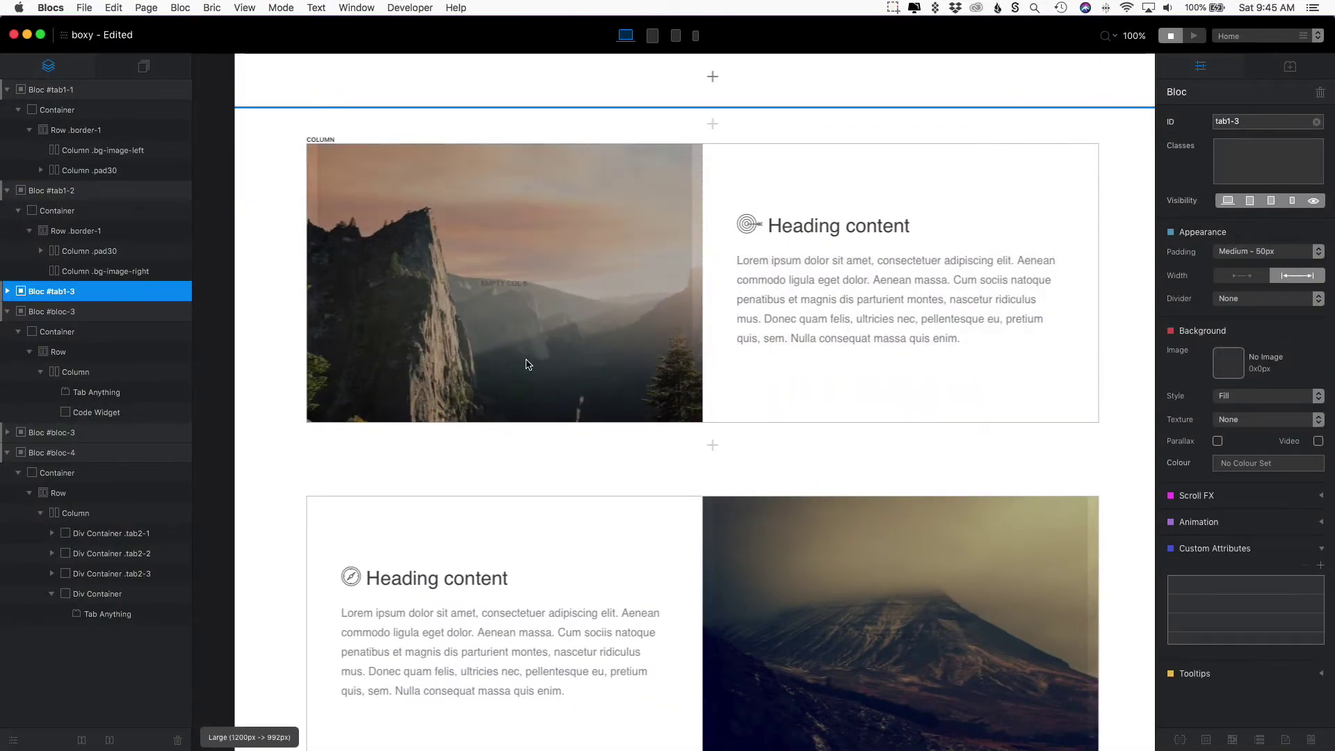
# Select the blocs tab1-1, tab1-2 and tab1-3 in the Layers panel to review them.
pyautogui.click(155, 92)
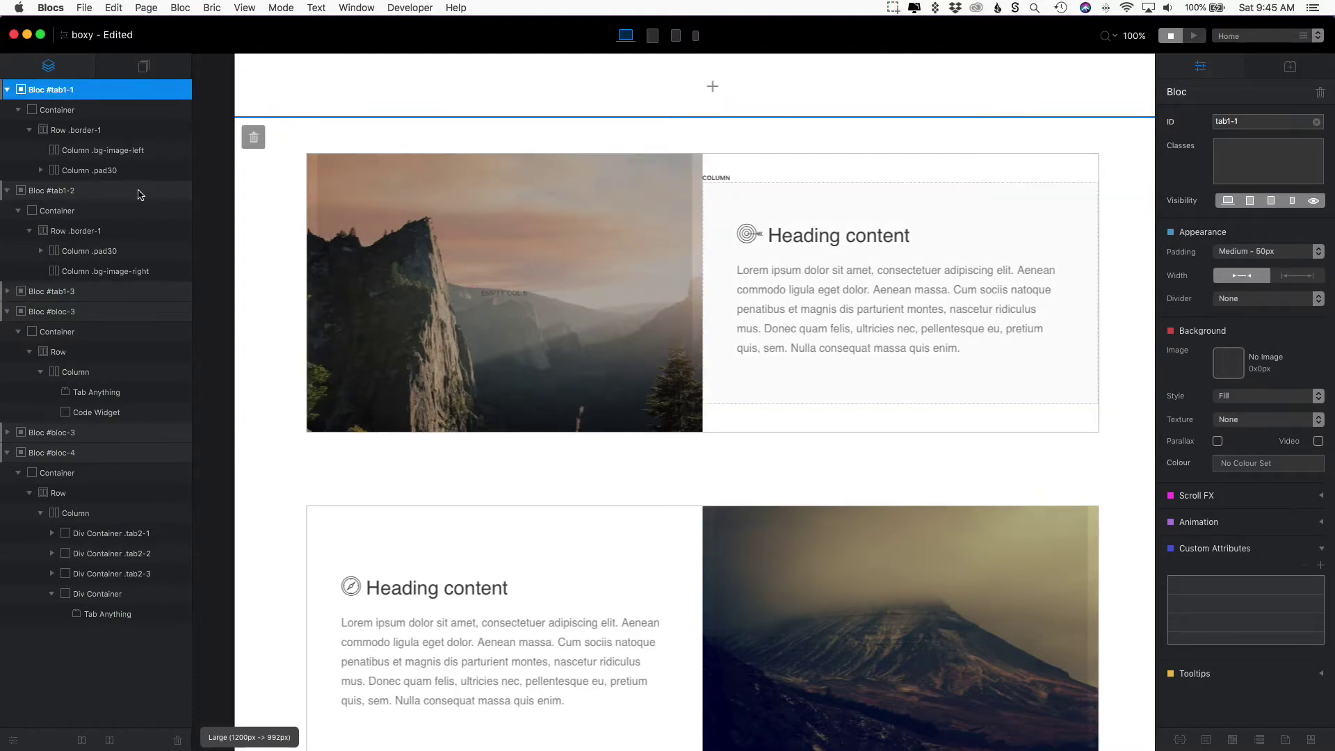
pyautogui.click(139, 190)
pyautogui.click(135, 293)
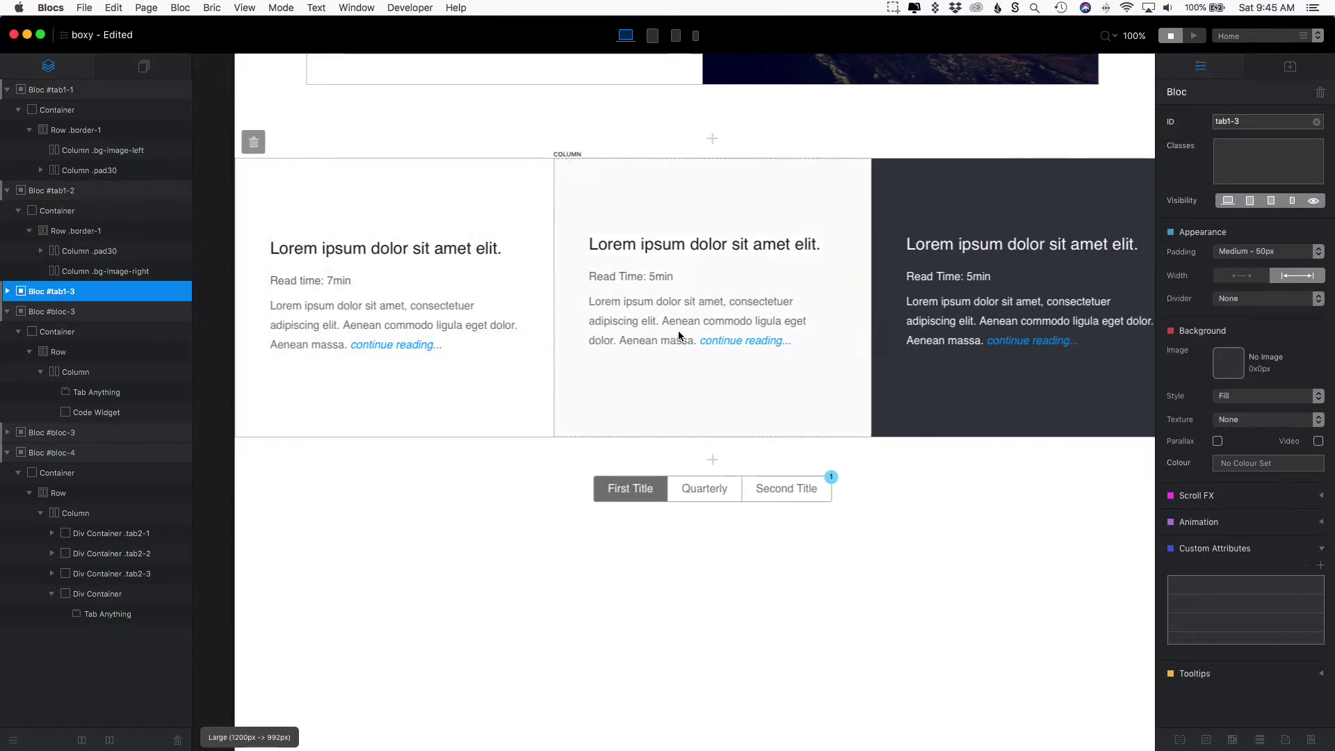
# Preview the page in Chrome at localhost.
pyautogui.scroll(2, 382, 303)
pyautogui.scroll(10, 383, 302)
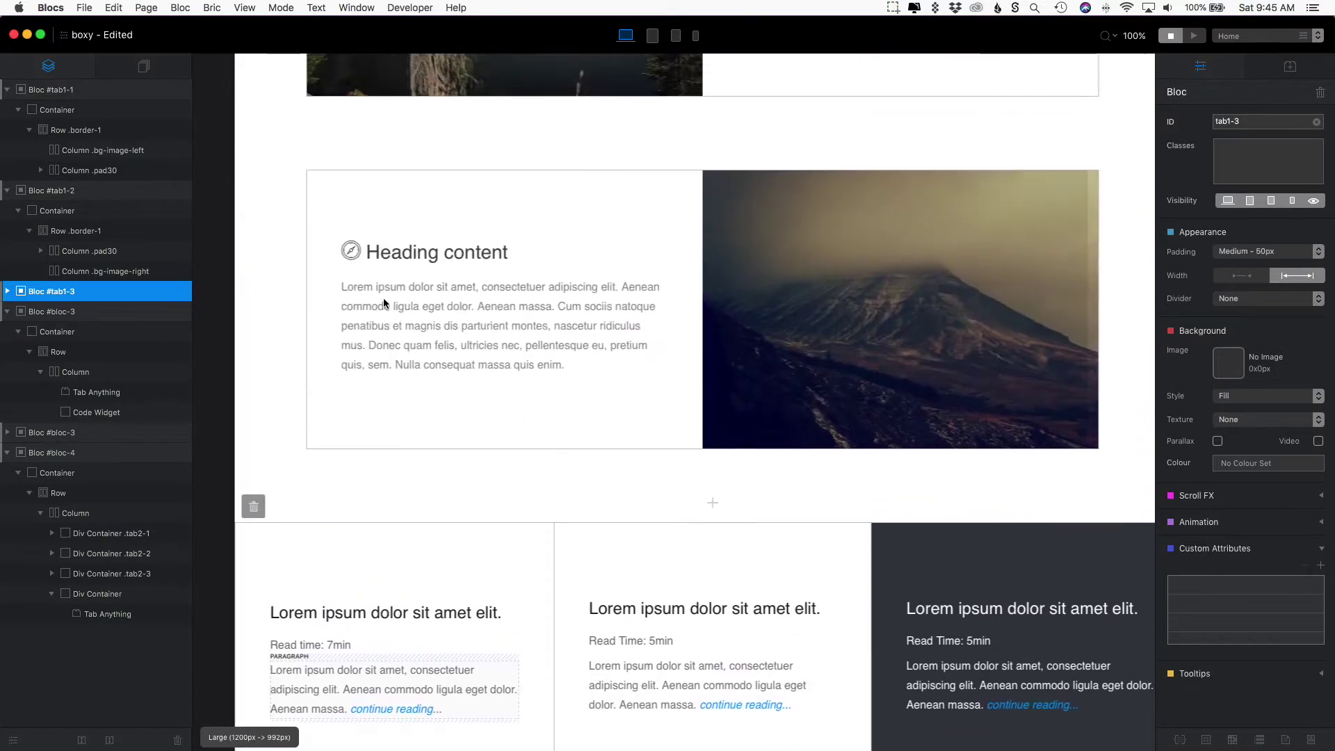
pyautogui.scroll(-1, 388, 301)
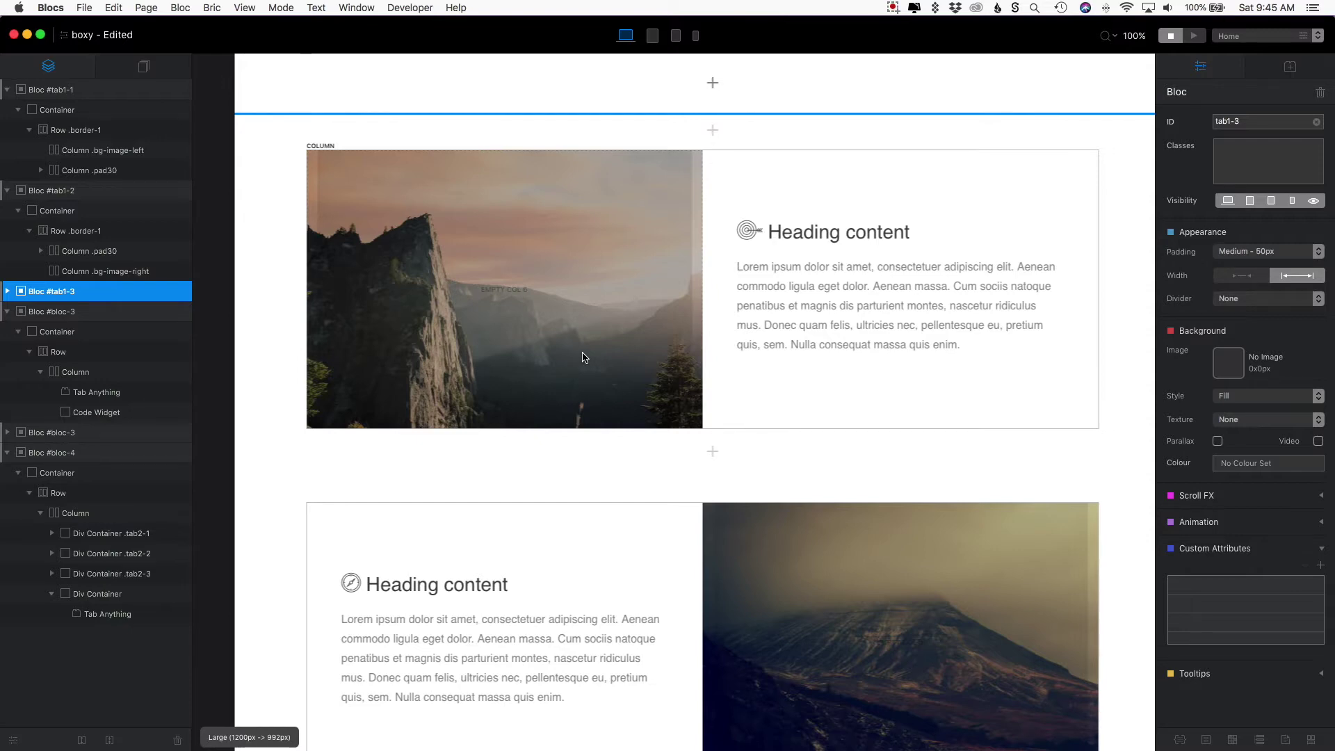
pyautogui.press('super+r')
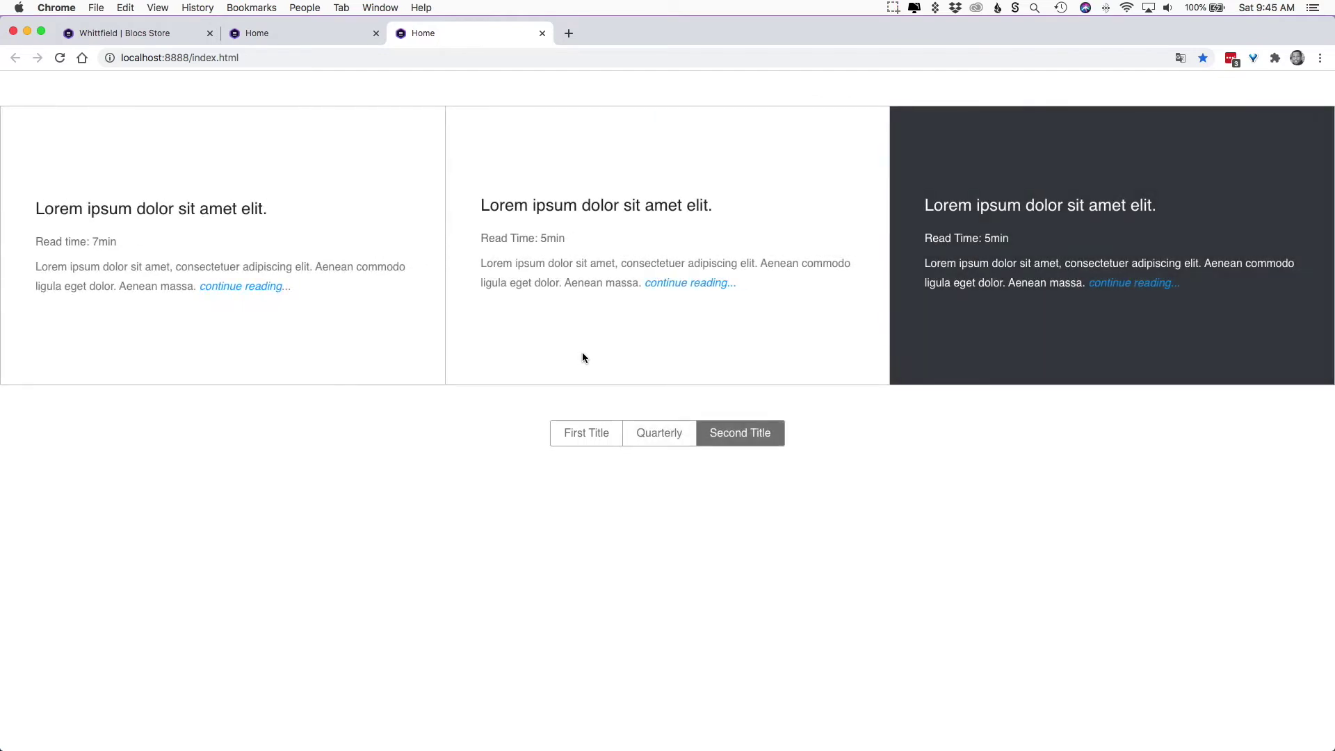
# Switch the preview between the First Title, Quarterly and Second Title sections, then back through First Title and Quarterly.
pyautogui.click(596, 433)
pyautogui.click(659, 437)
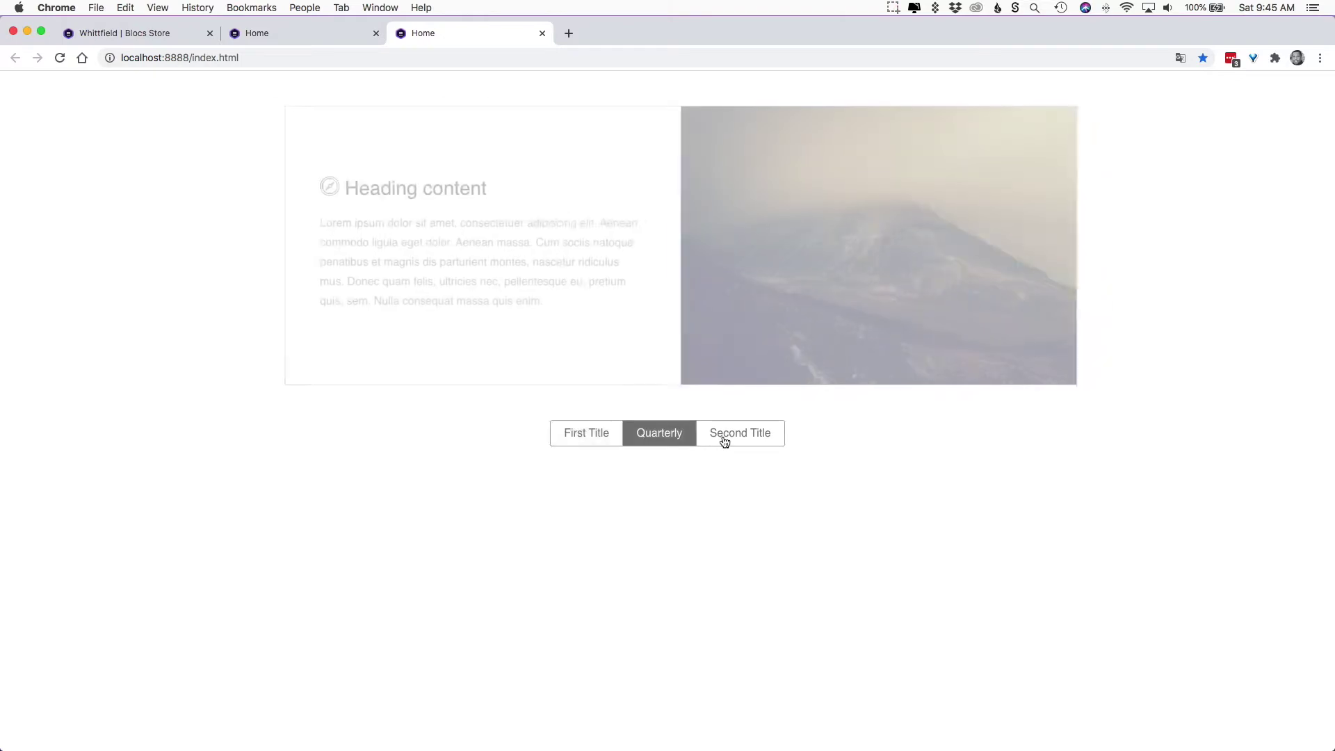
pyautogui.click(726, 438)
pyautogui.click(591, 441)
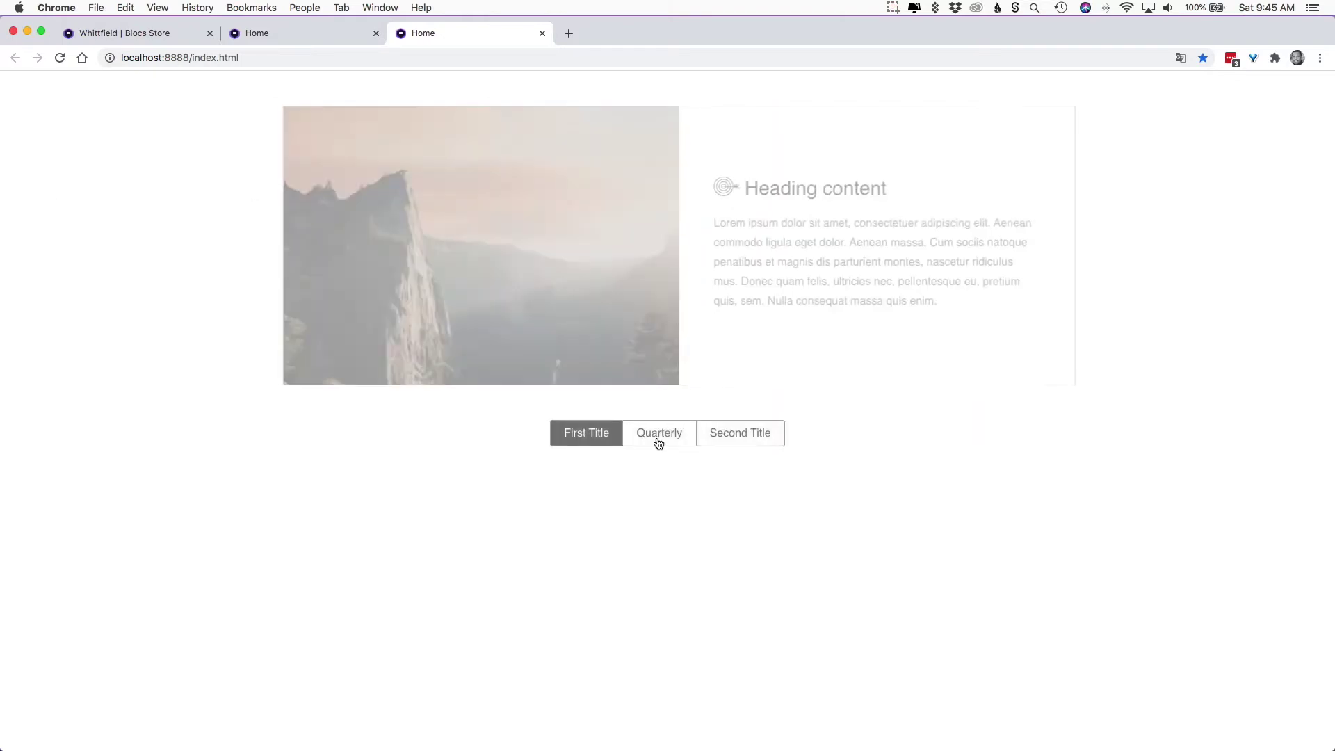
pyautogui.click(656, 439)
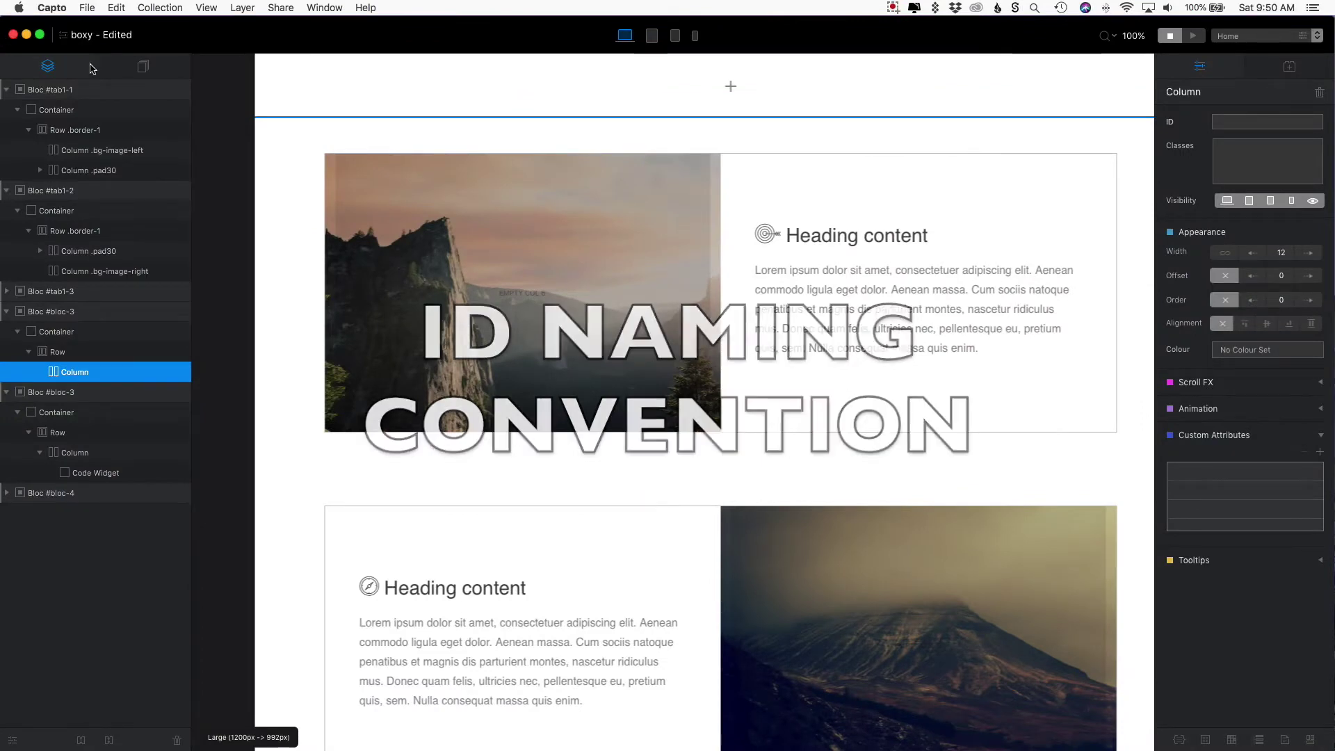
pyautogui.click(89, 89)
pyautogui.click(89, 194)
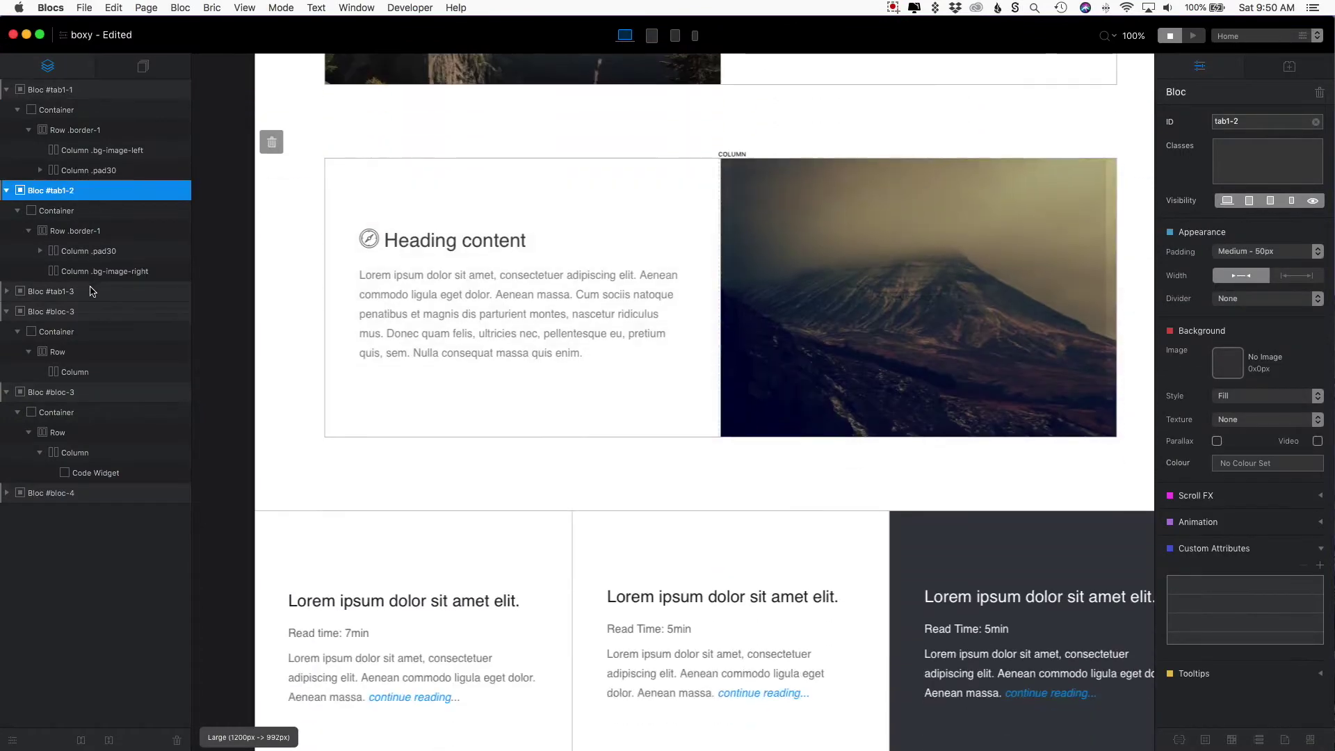
pyautogui.click(83, 291)
pyautogui.click(97, 191)
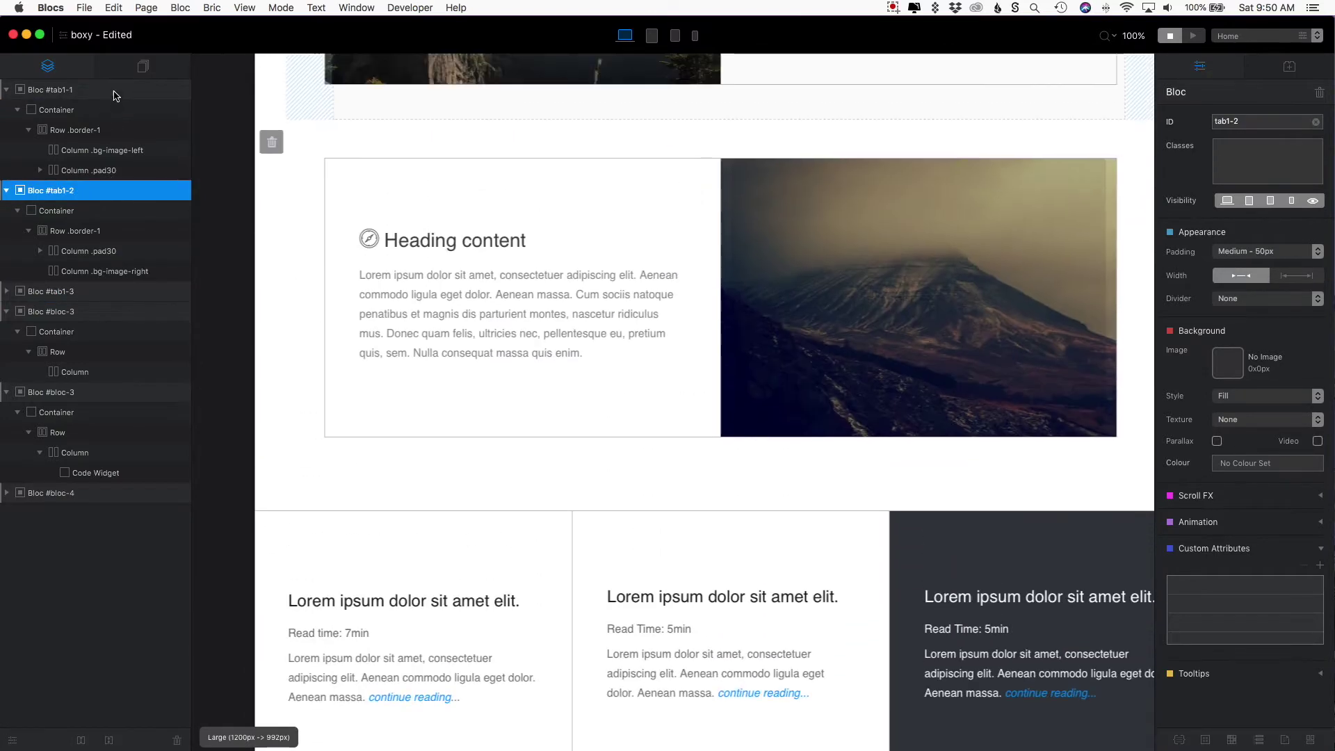
pyautogui.click(98, 90)
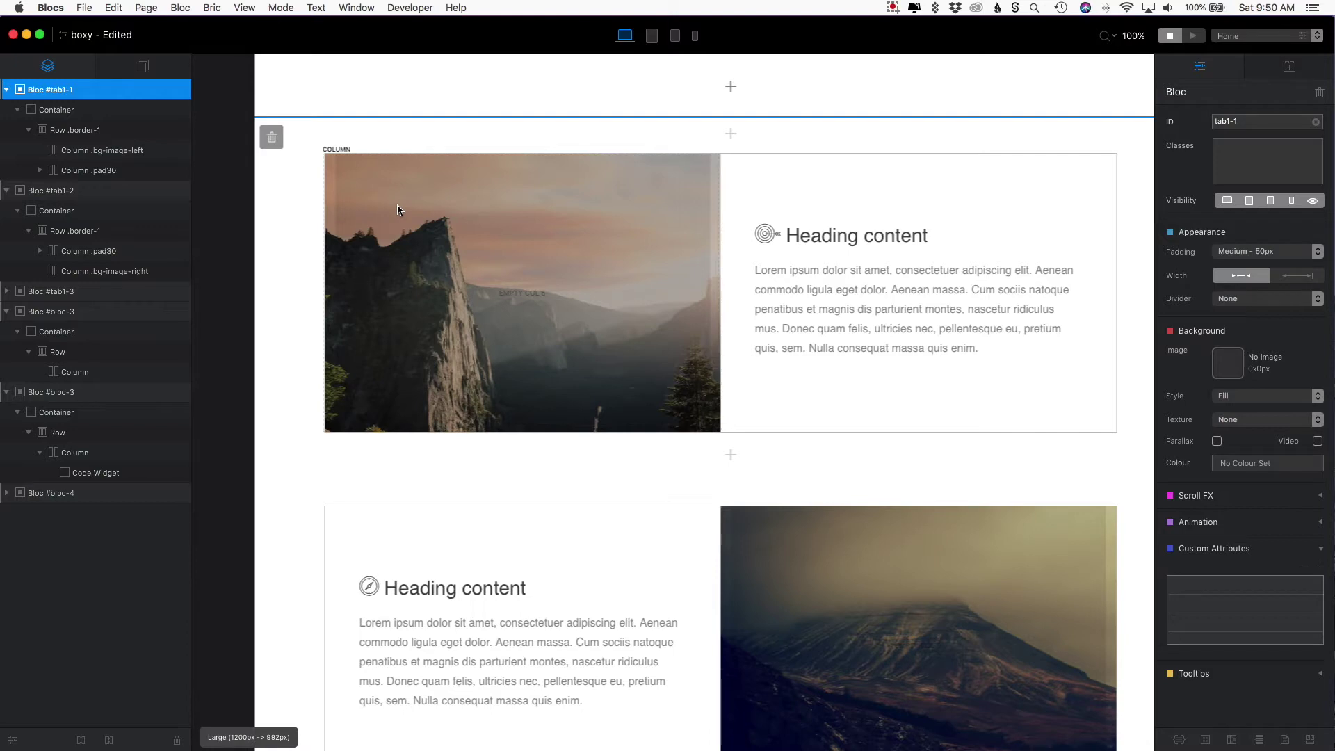
pyautogui.scroll(-2, 439, 327)
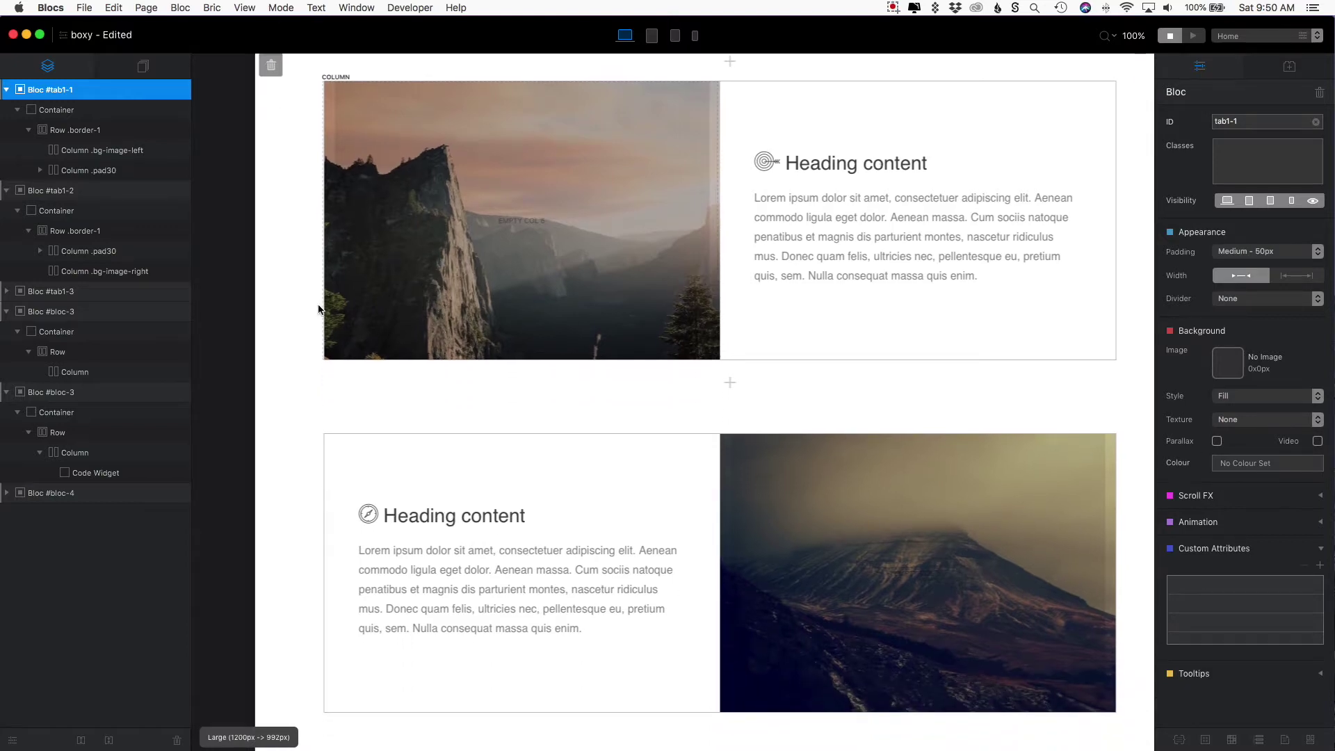
pyautogui.click(51, 190)
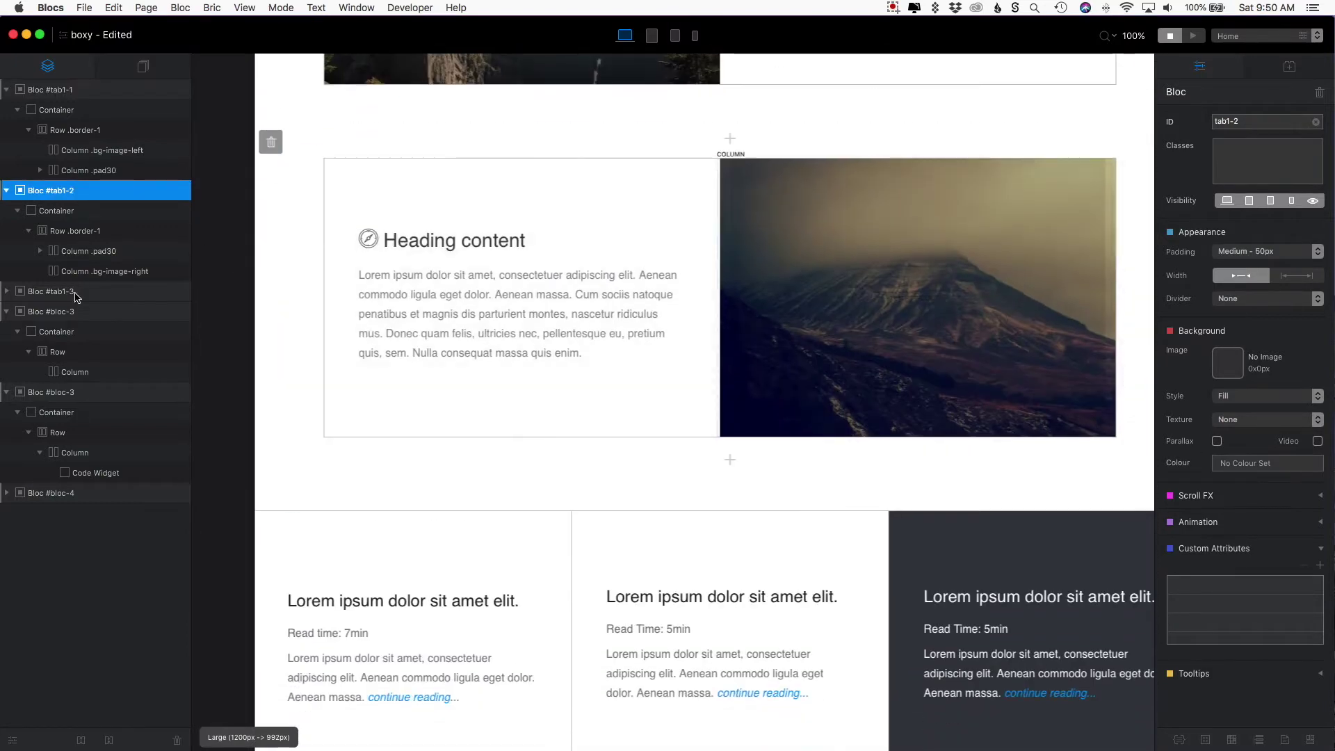
pyautogui.click(75, 294)
pyautogui.click(109, 195)
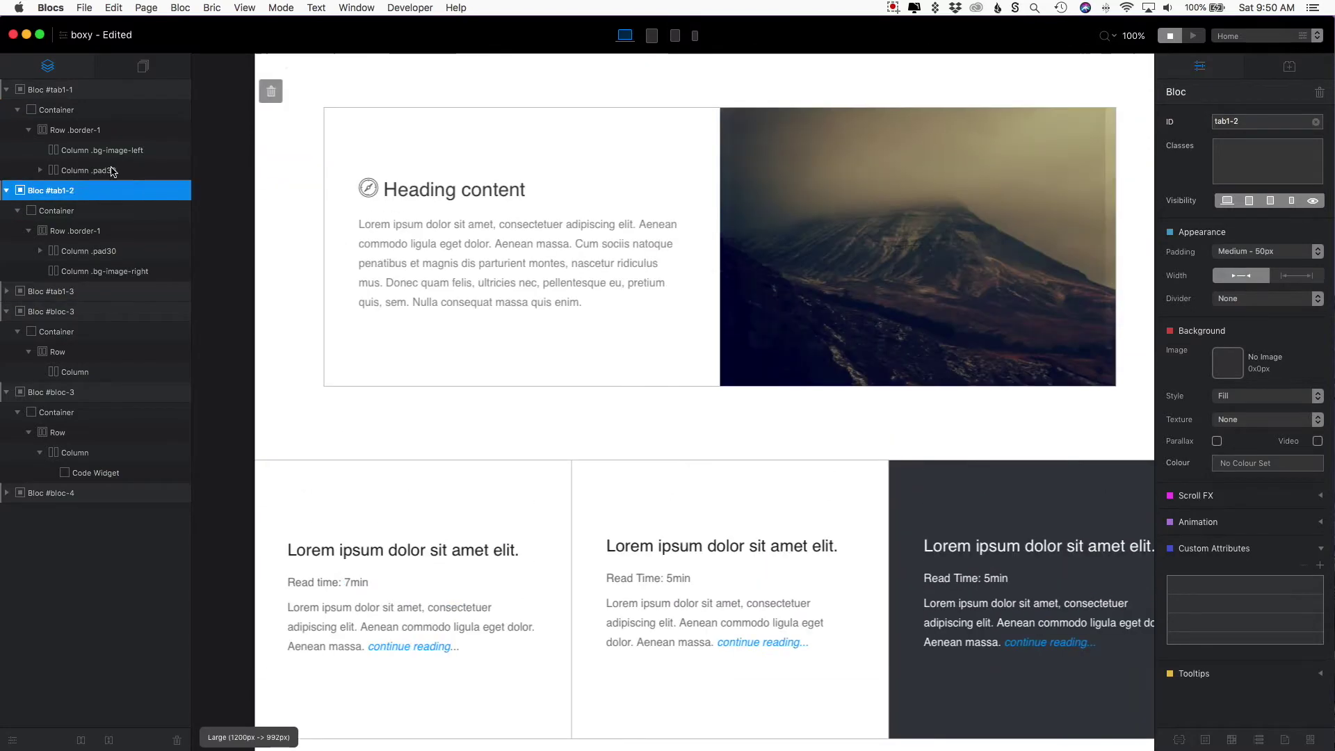
pyautogui.click(143, 97)
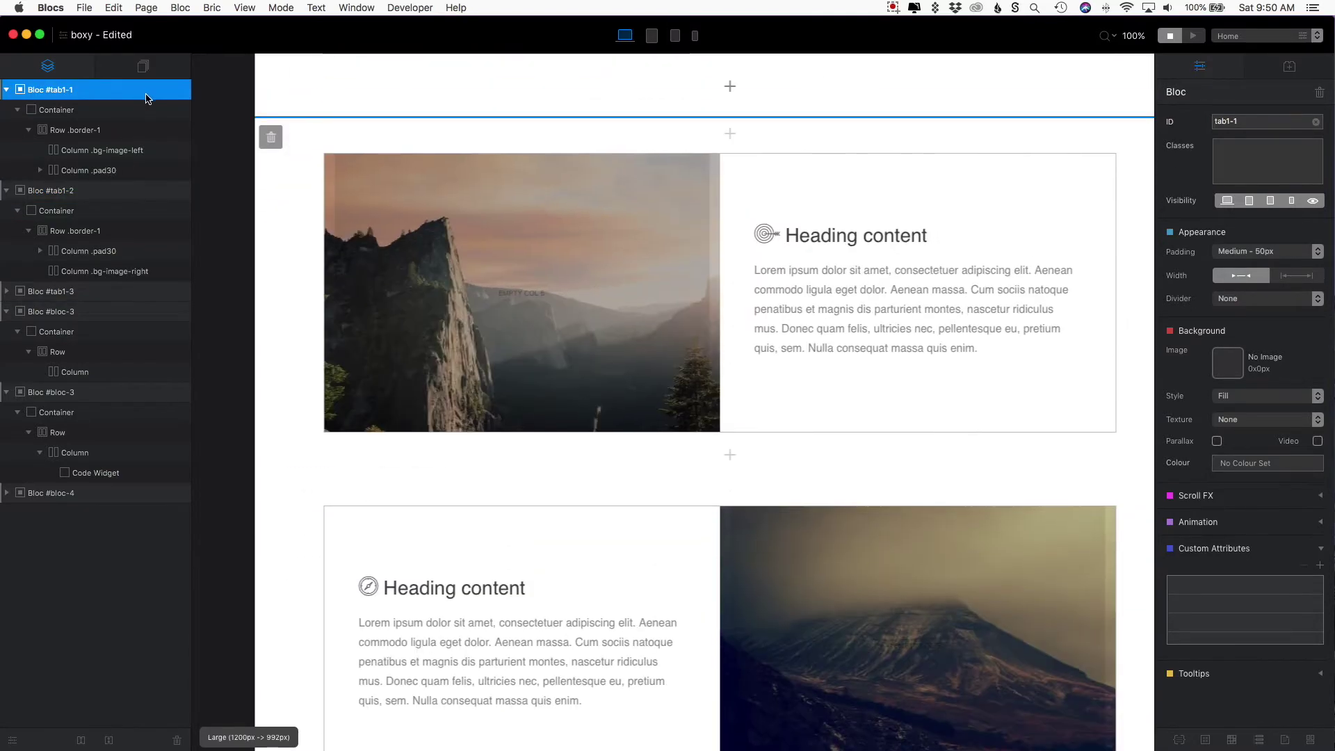
pyautogui.click(1270, 123)
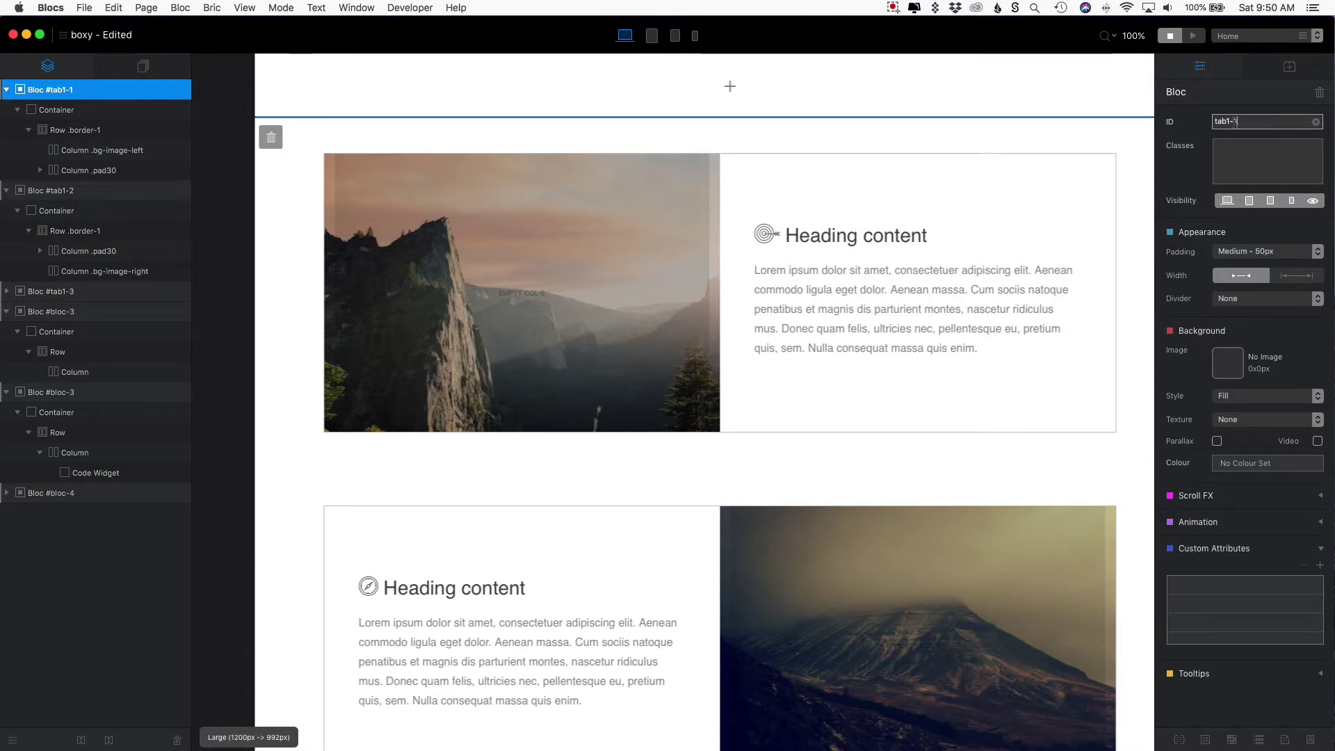
pyautogui.tripleClick(1241, 122)
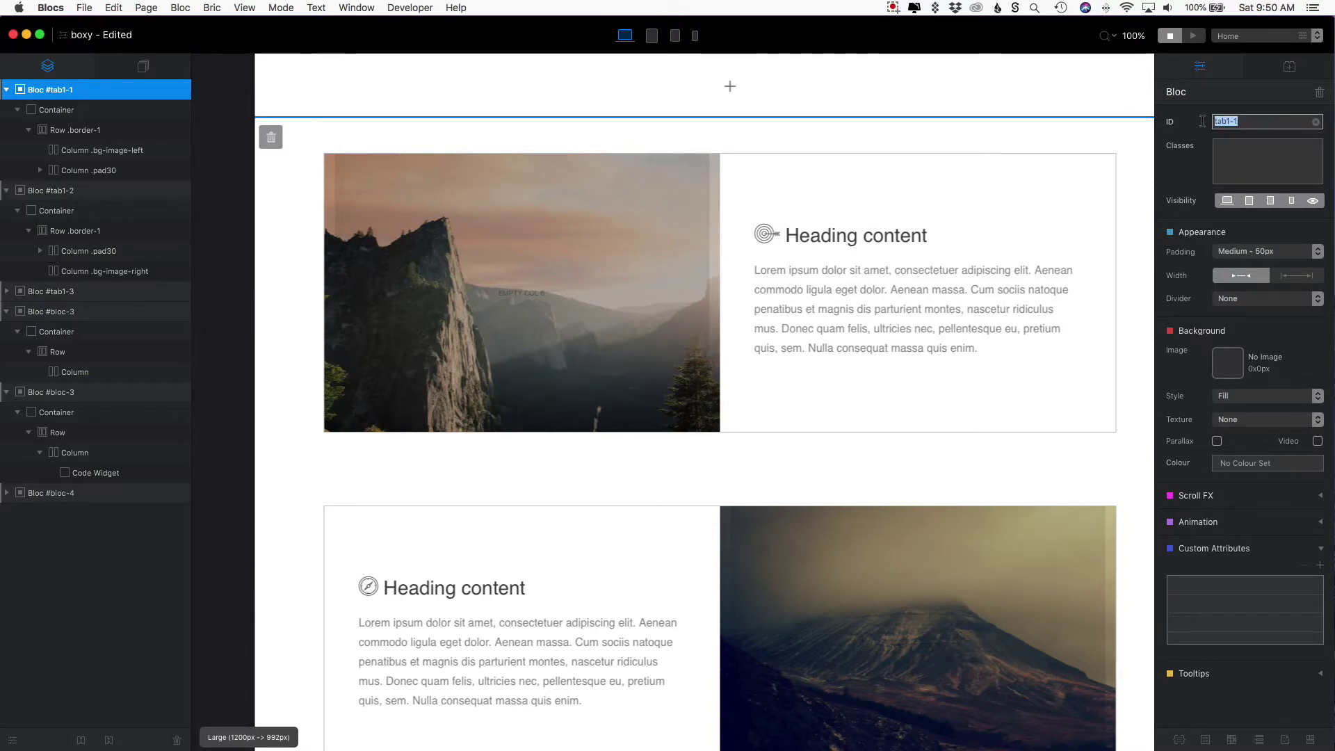
pyautogui.click(1237, 121)
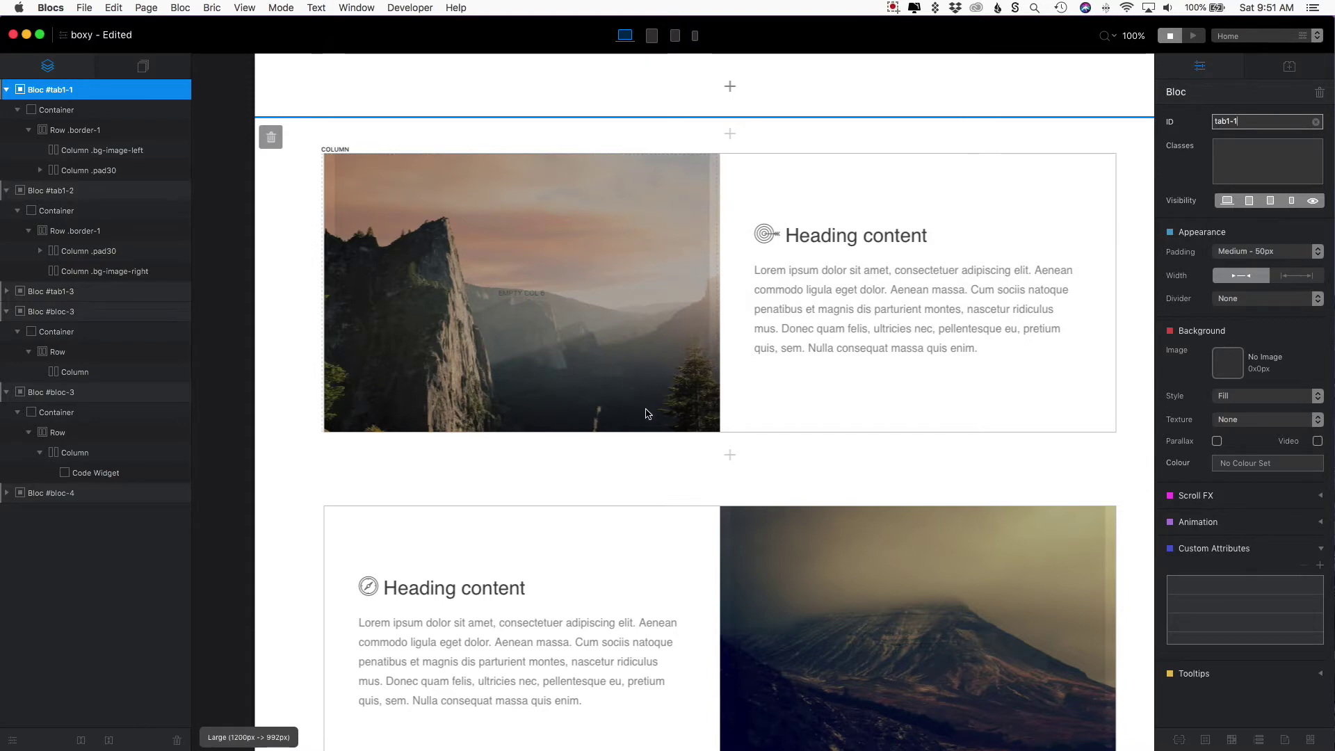
pyautogui.scroll(-2, 645, 409)
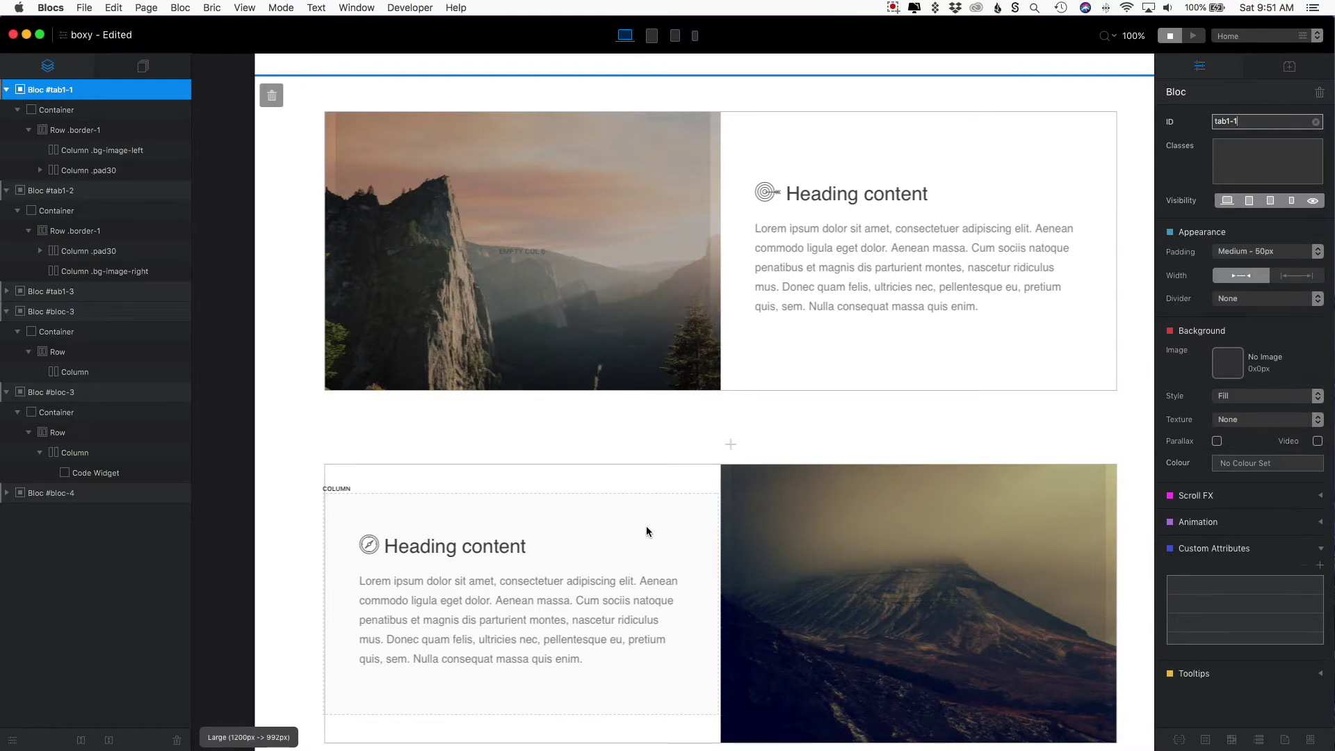
pyautogui.scroll(-5, 646, 531)
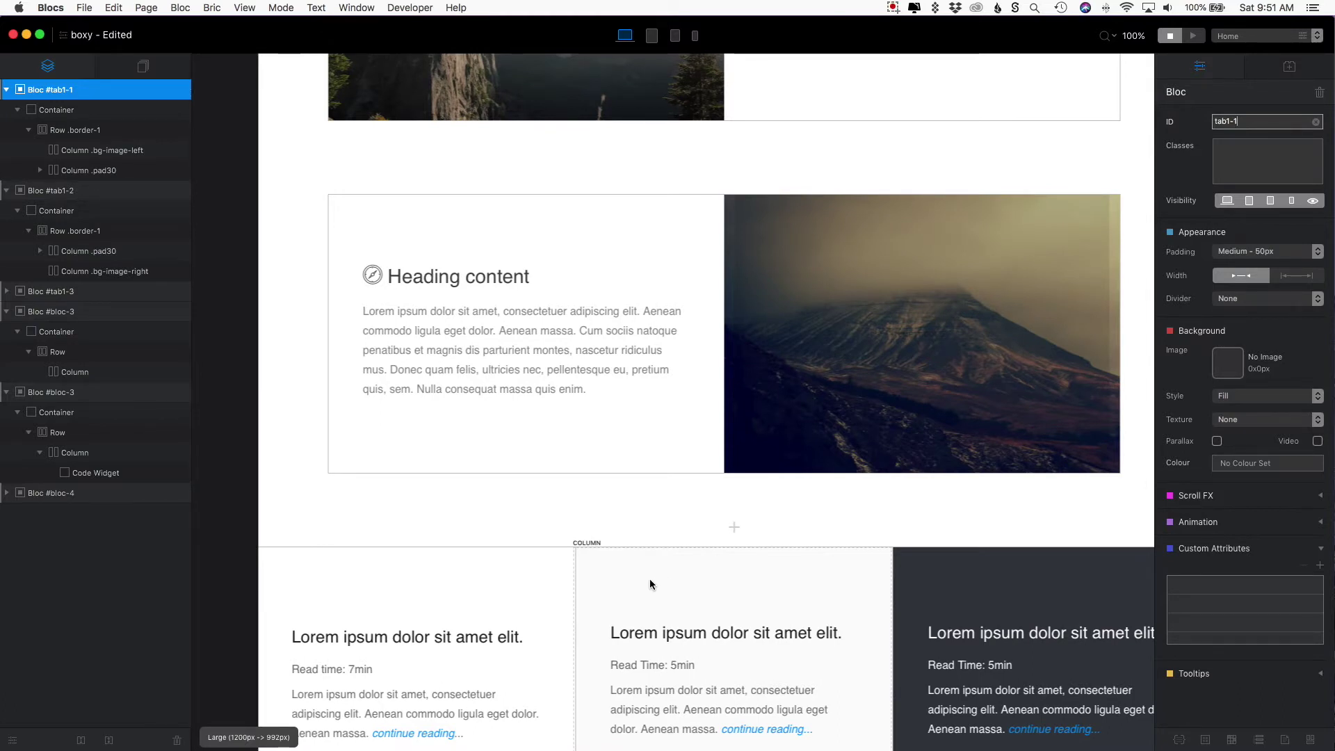
pyautogui.scroll(1, 651, 583)
# Insert a Tab Anything brick into the empty column below the articles.
pyautogui.scroll(-8, 651, 583)
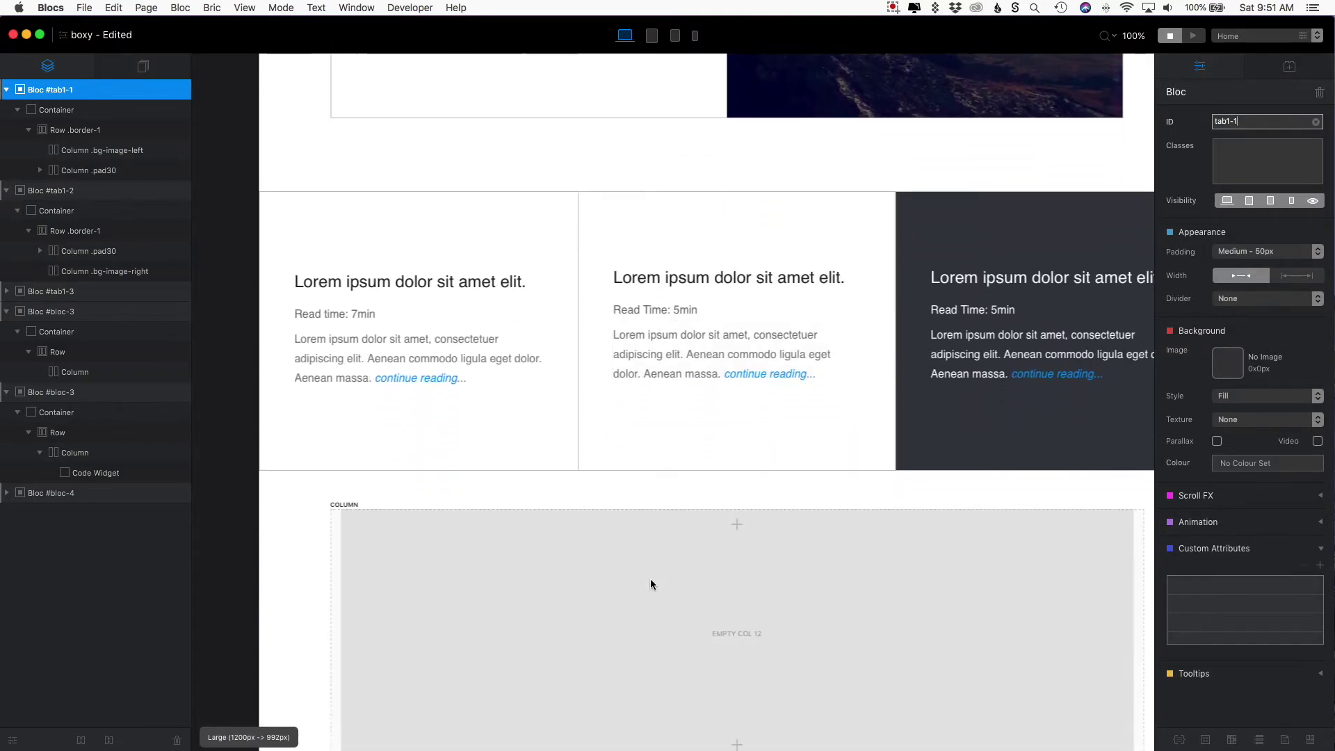
pyautogui.scroll(-5, 651, 583)
pyautogui.click(798, 509)
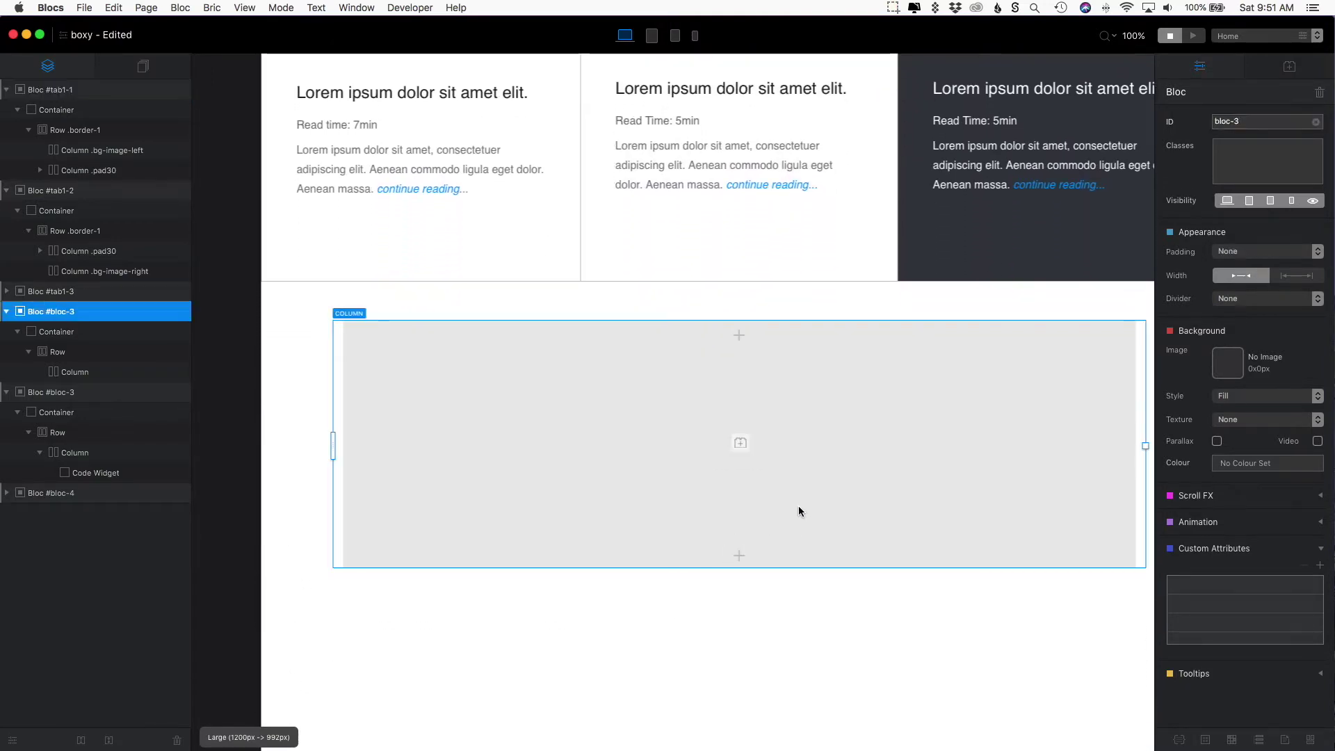
pyautogui.click(739, 443)
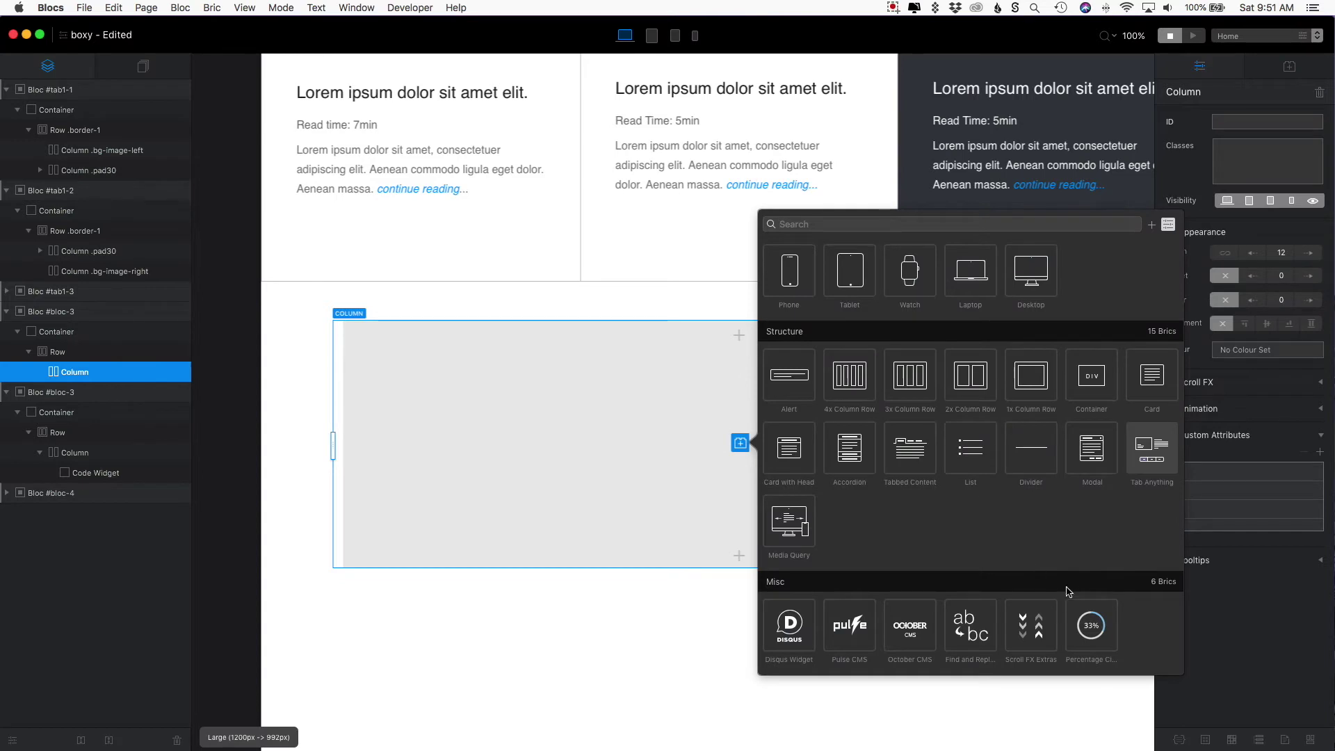
pyautogui.click(1151, 457)
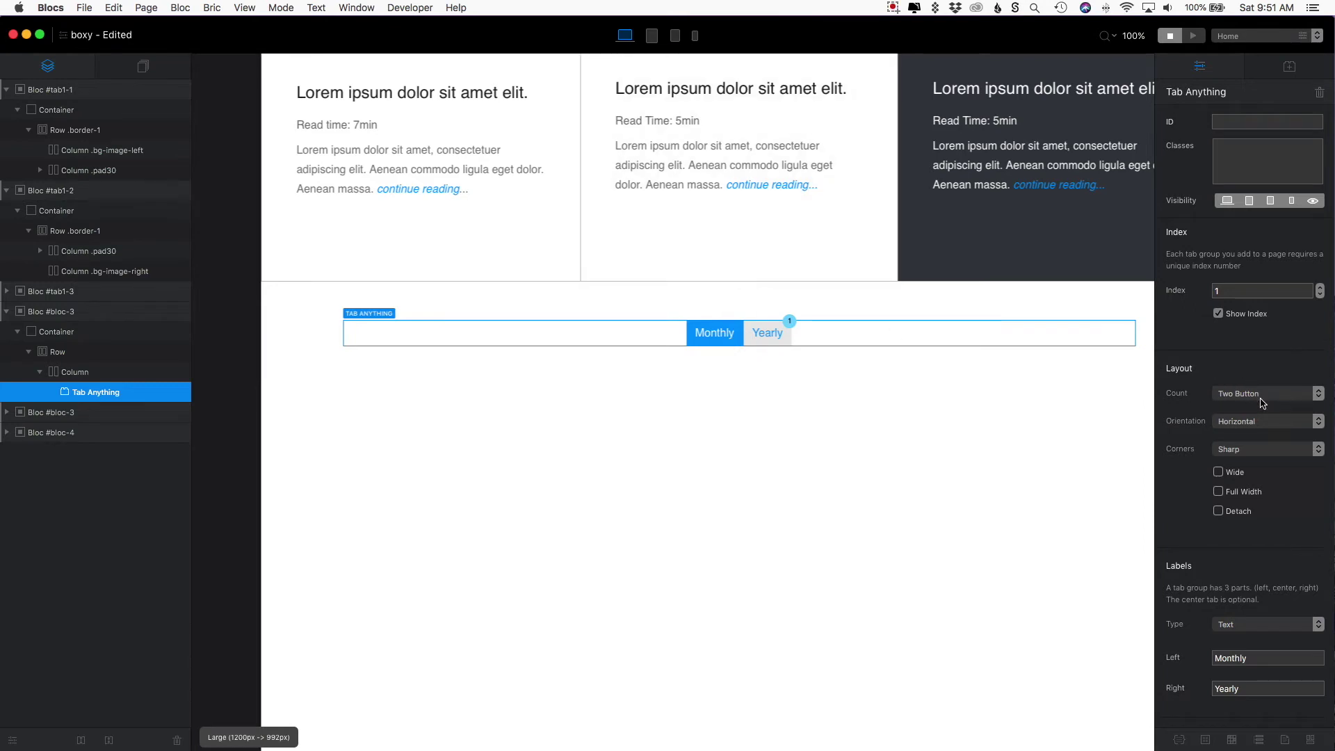
# Set the tab Count to Three Button: Monthly, Quarterly and Yearly.
pyautogui.click(1262, 394)
pyautogui.click(1254, 407)
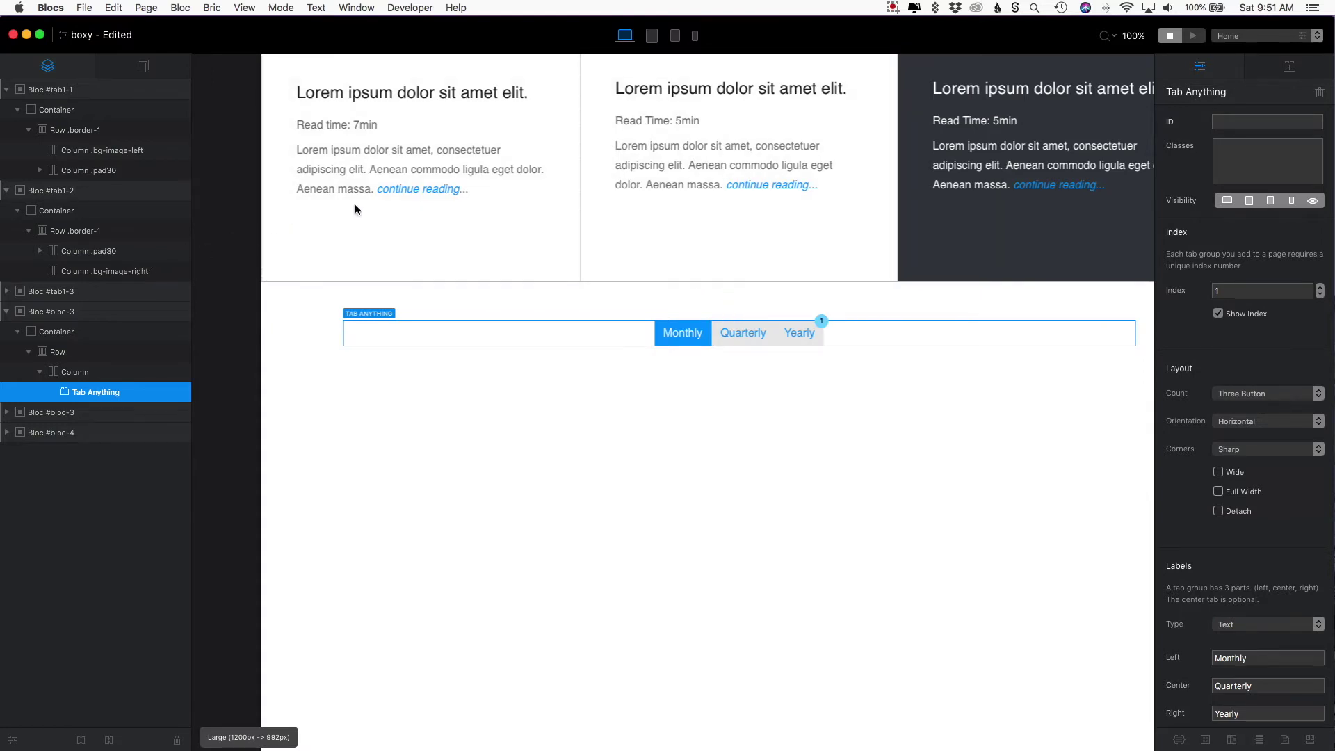
pyautogui.scroll(3, 356, 209)
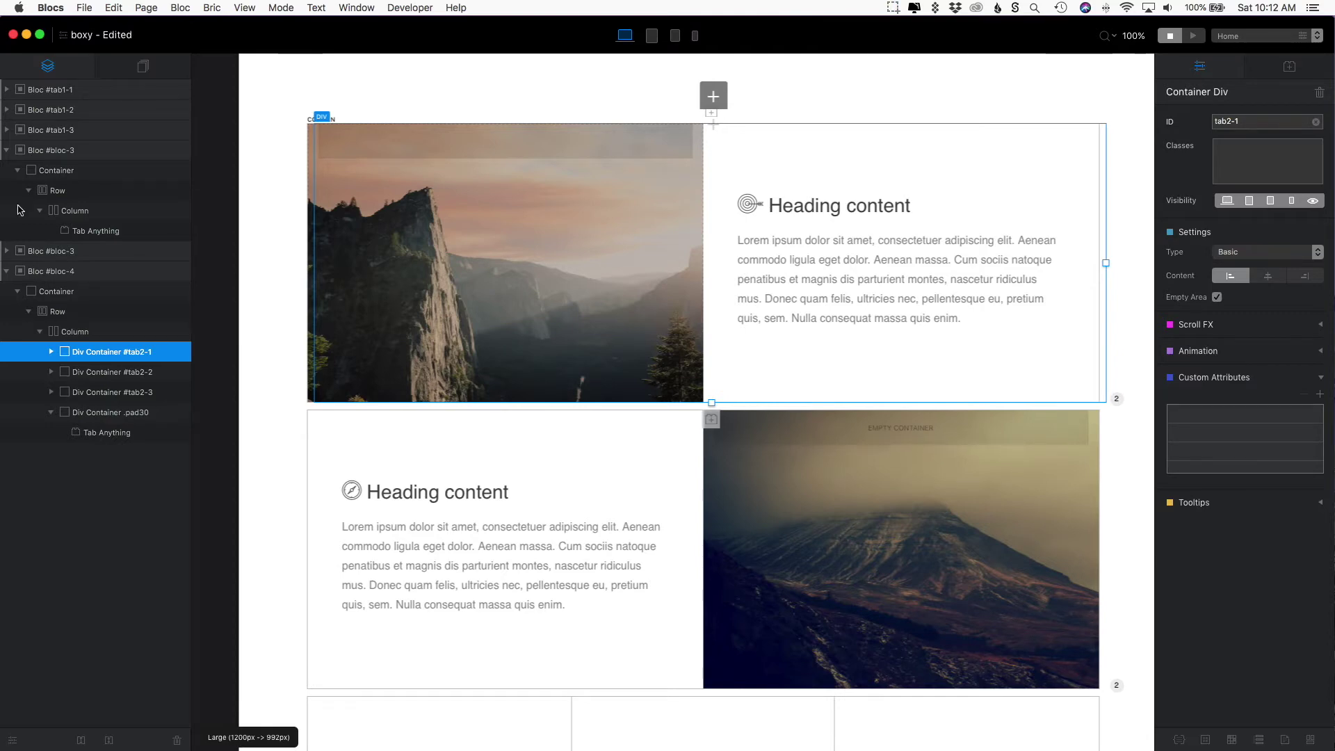
pyautogui.click(79, 97)
pyautogui.click(68, 103)
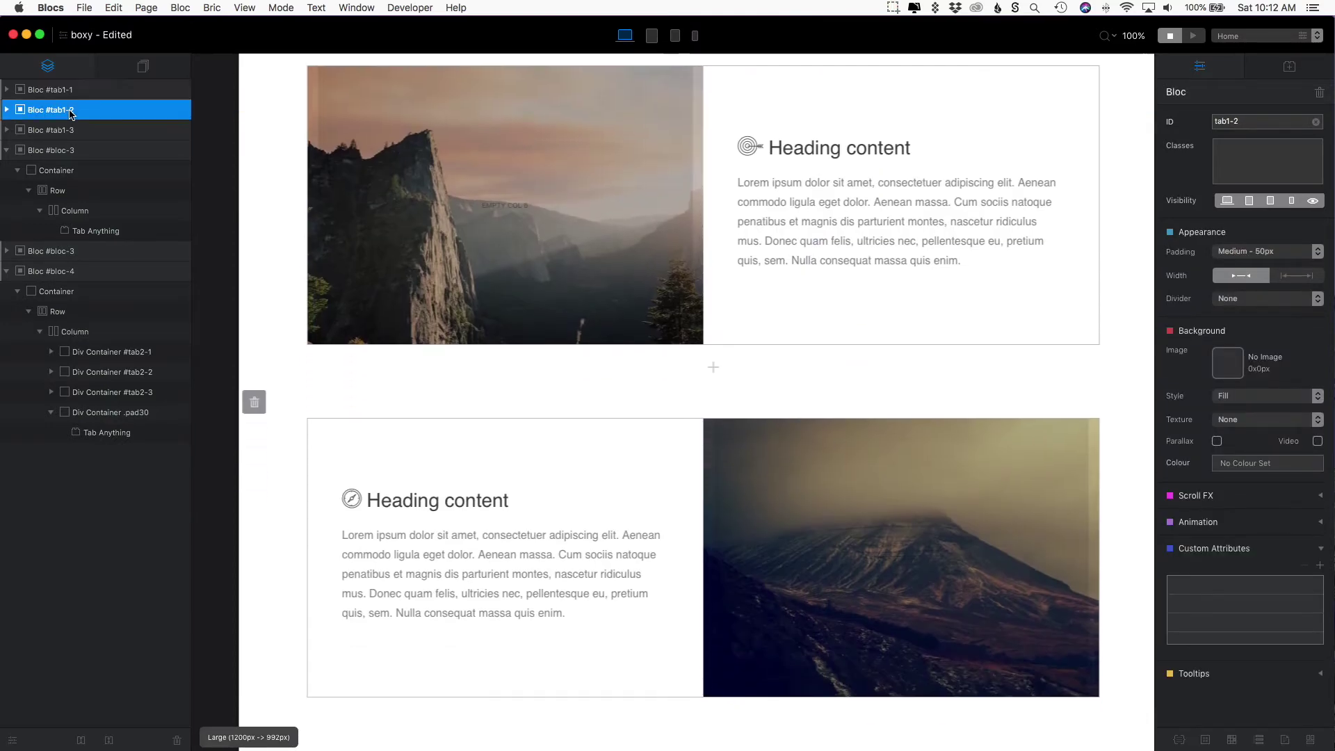
pyautogui.press('Down')
pyautogui.press('Up')
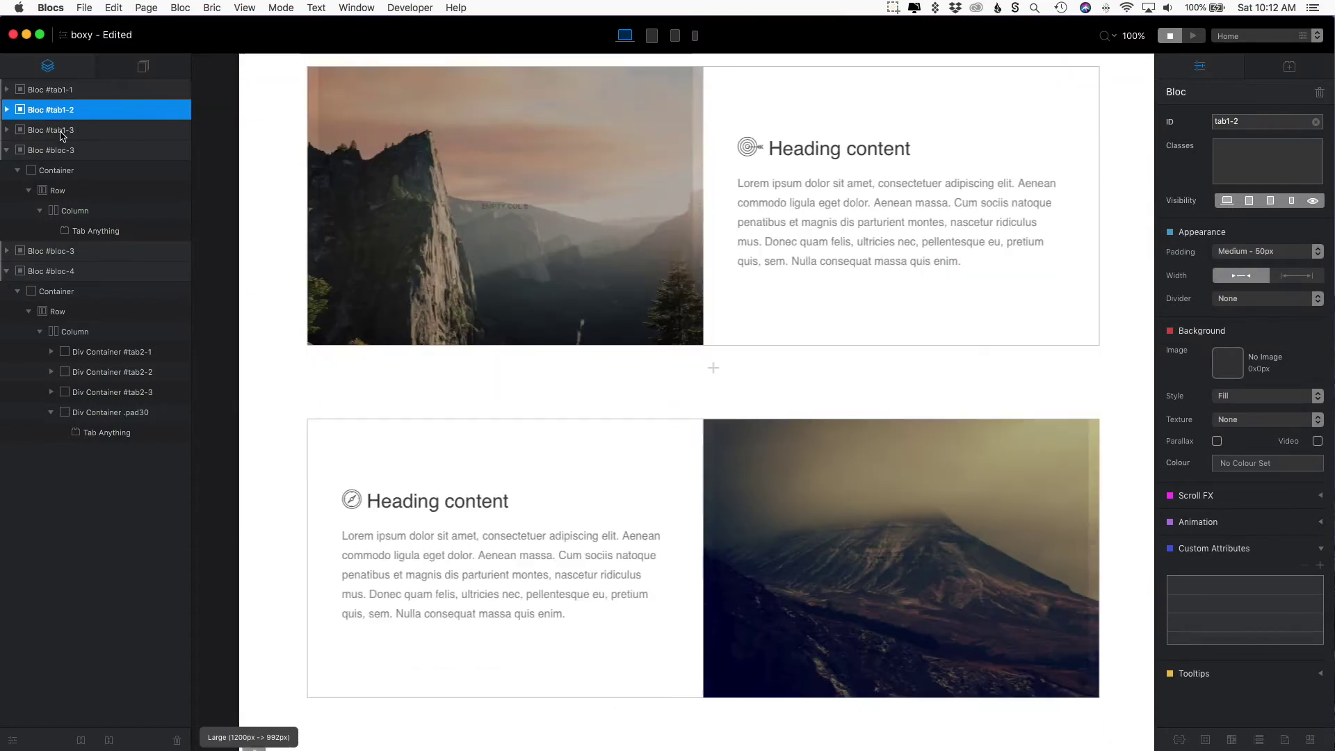
pyautogui.click(61, 130)
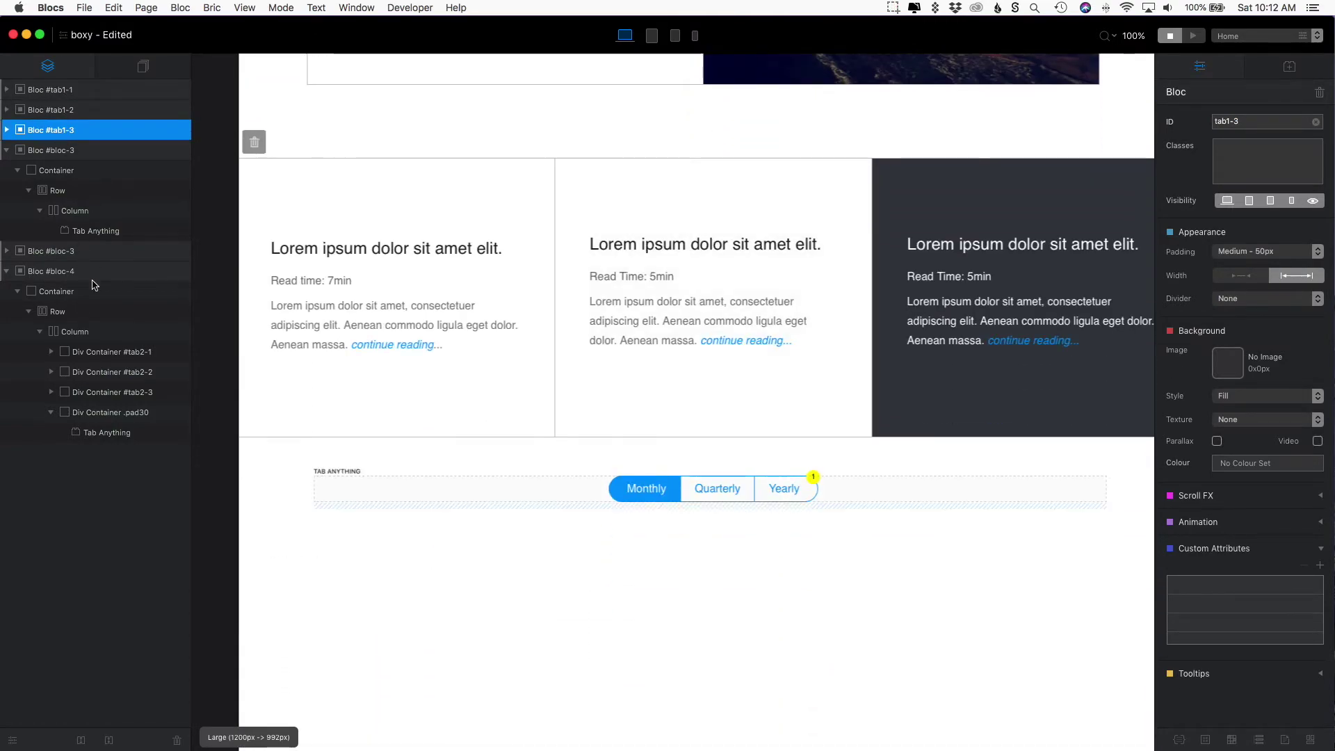
pyautogui.scroll(-10, 358, 374)
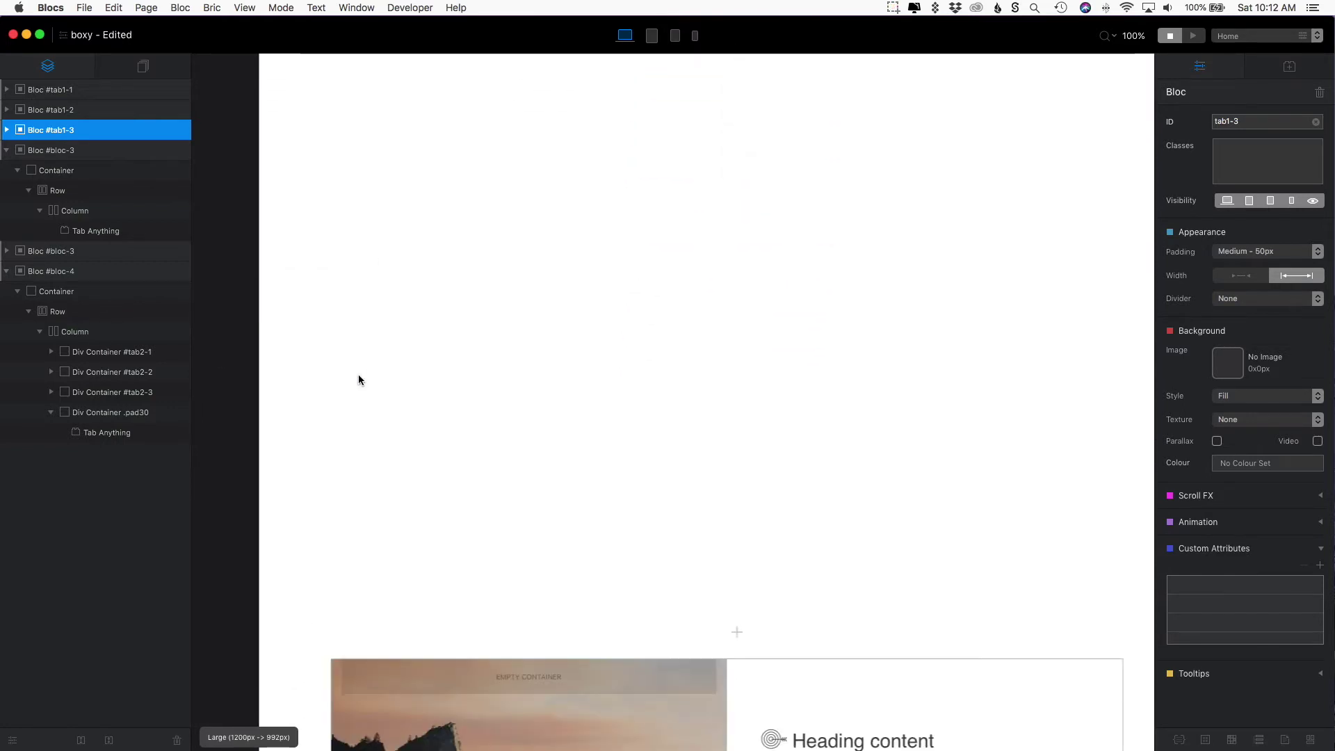
pyautogui.scroll(-3, 358, 379)
pyautogui.scroll(1, 357, 375)
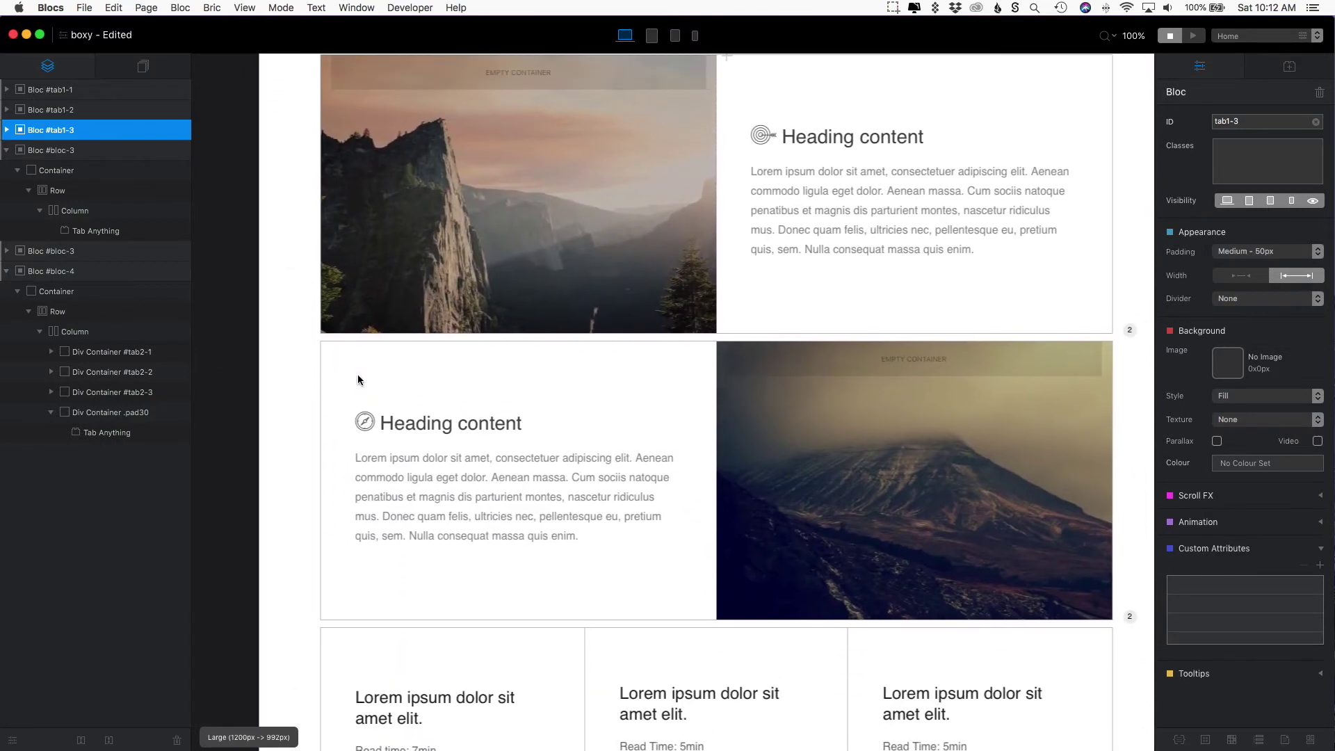
pyautogui.click(96, 278)
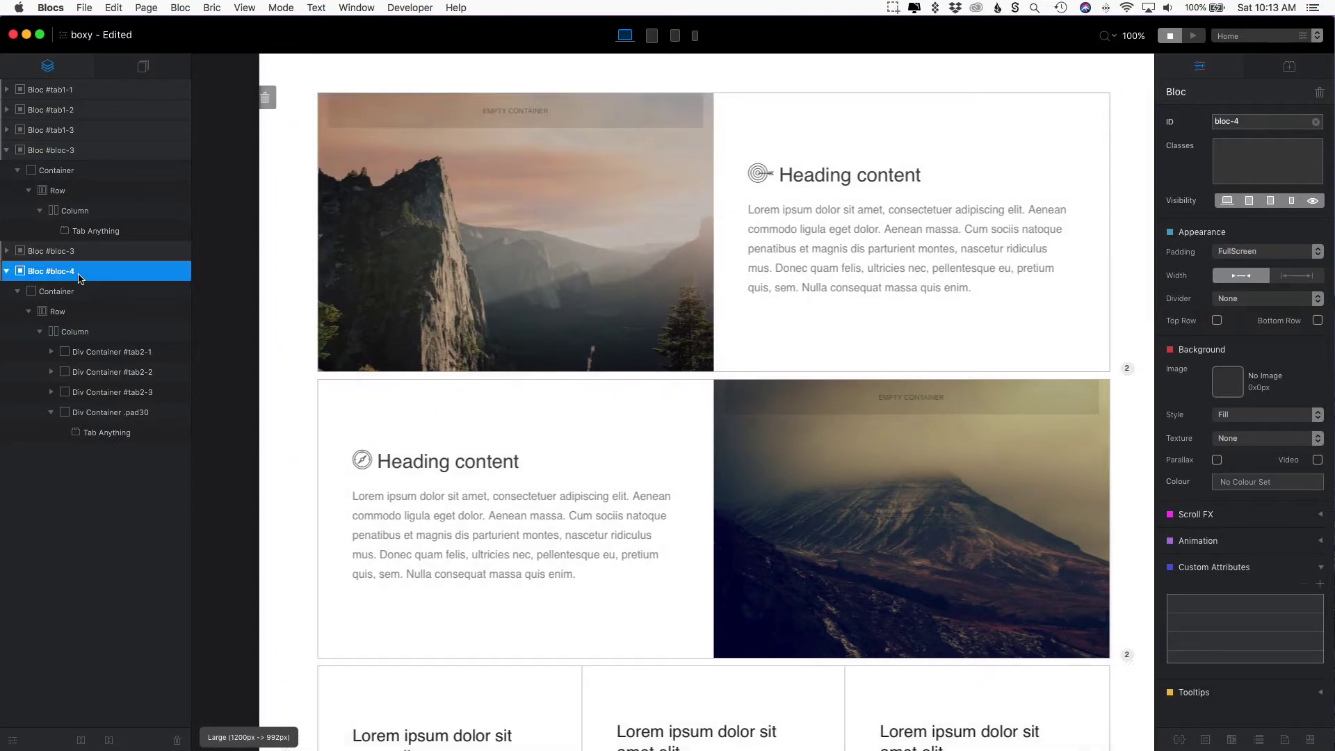
pyautogui.click(104, 353)
pyautogui.click(108, 372)
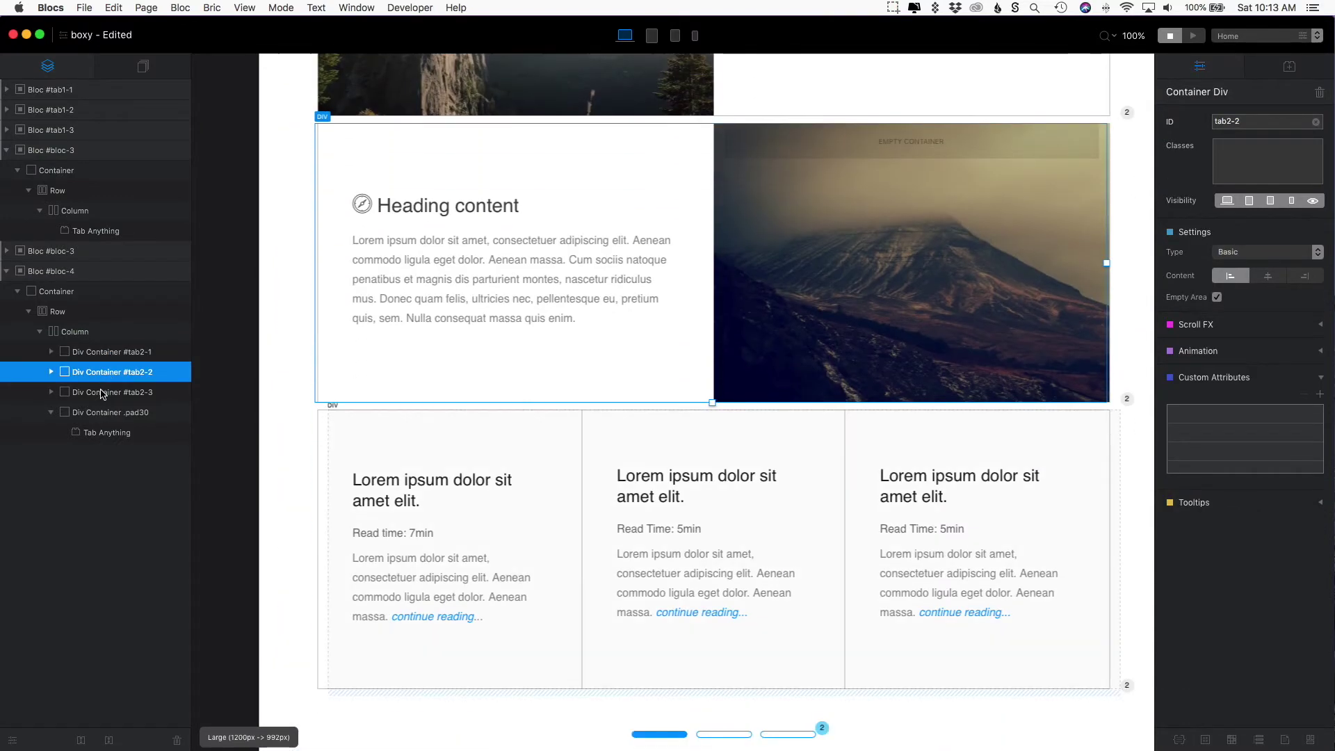
pyautogui.click(98, 392)
pyautogui.click(105, 353)
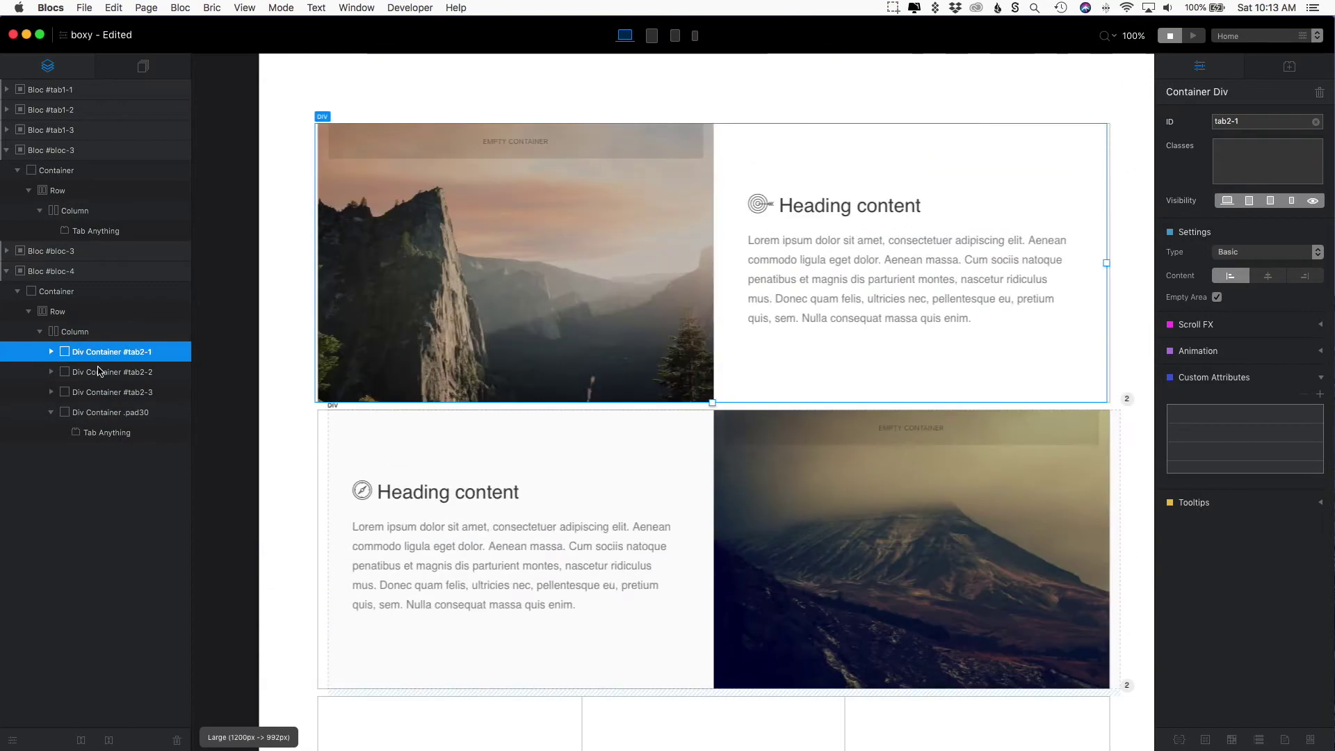
pyautogui.click(51, 352)
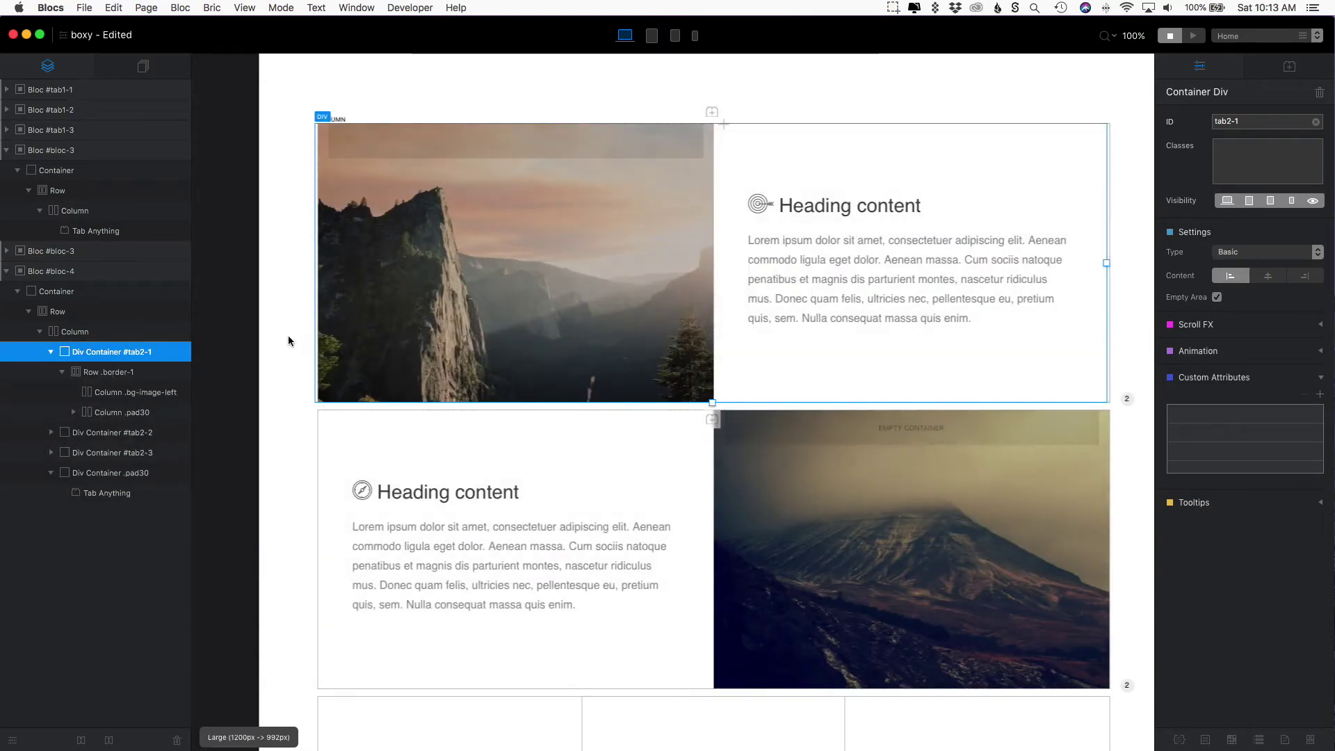
pyautogui.click(310, 122)
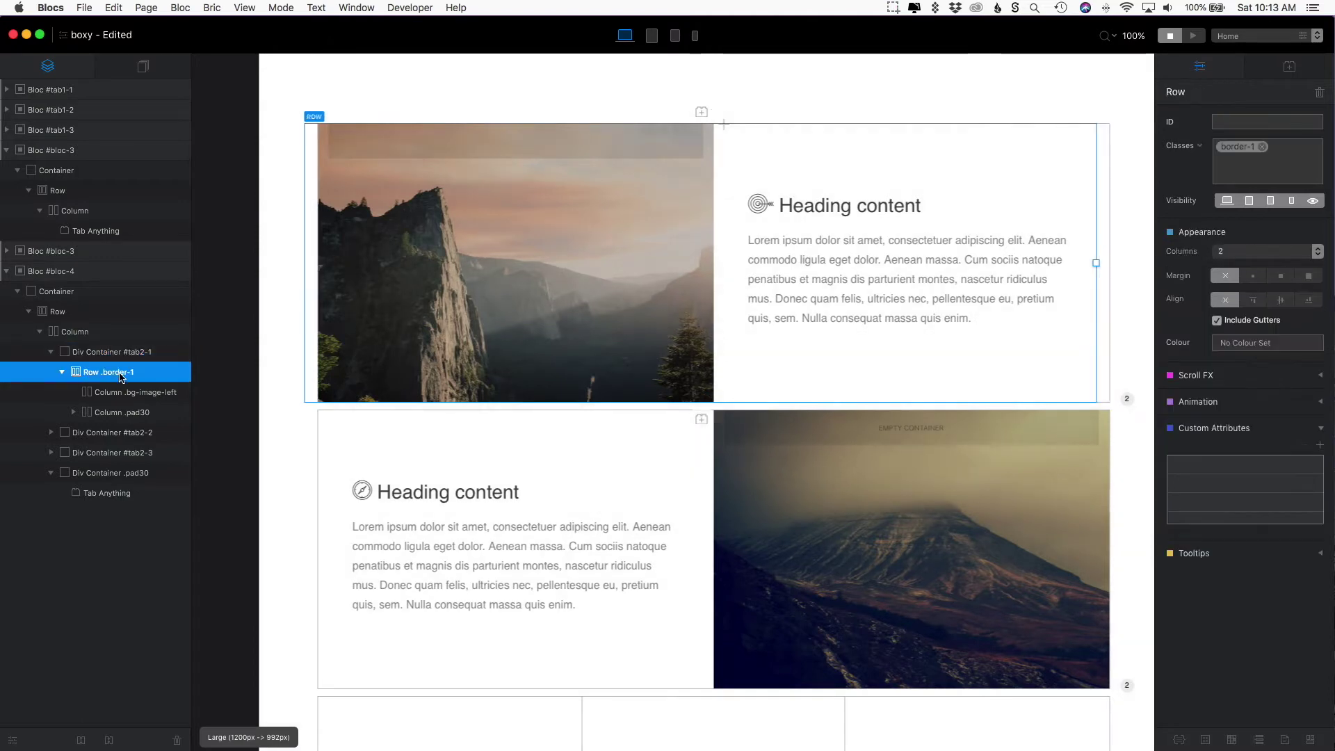
pyautogui.click(701, 112)
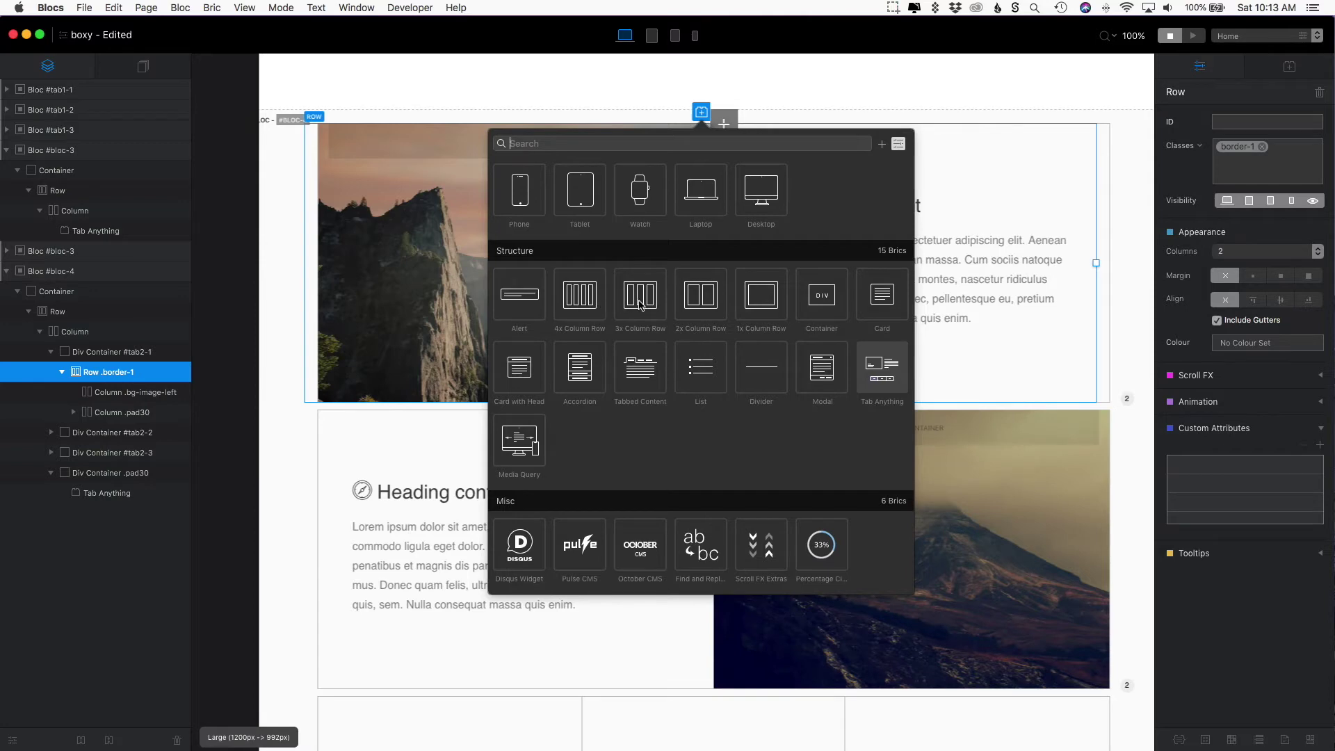
pyautogui.click(545, 50)
pyautogui.click(51, 352)
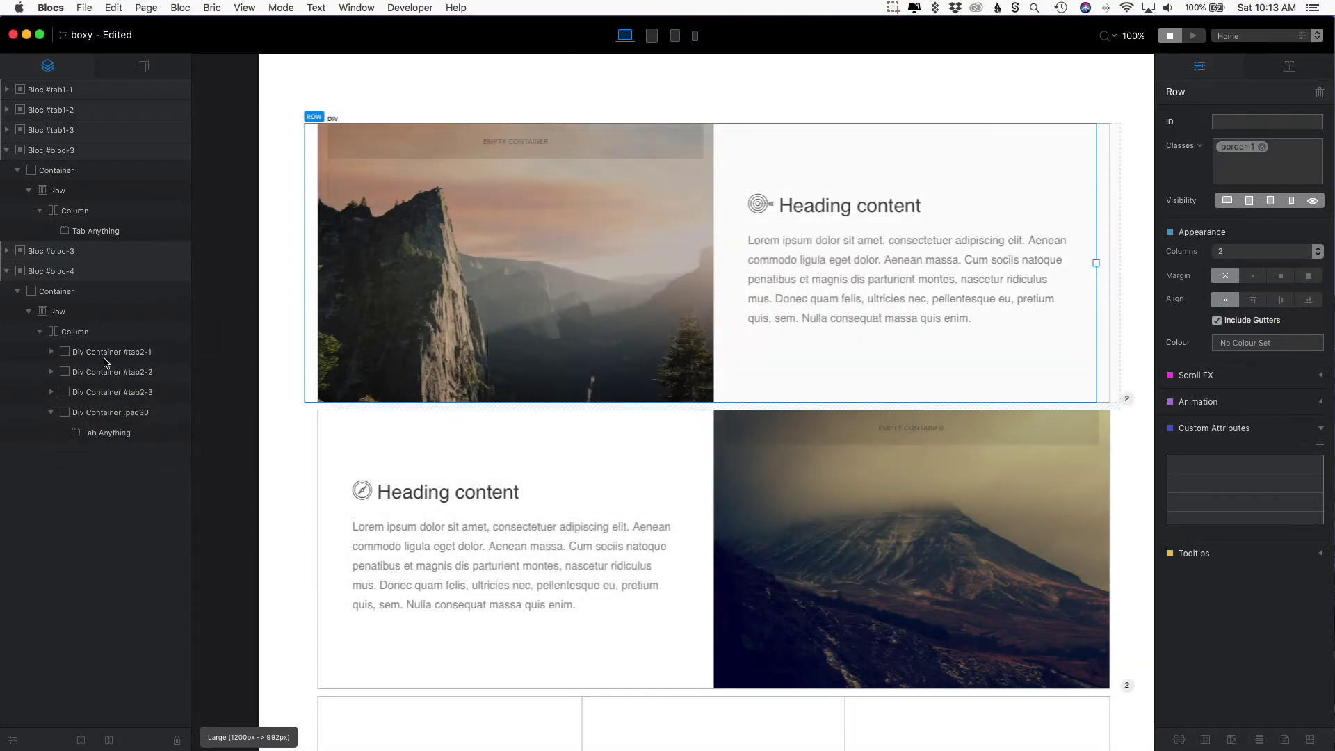
pyautogui.click(97, 372)
pyautogui.click(100, 393)
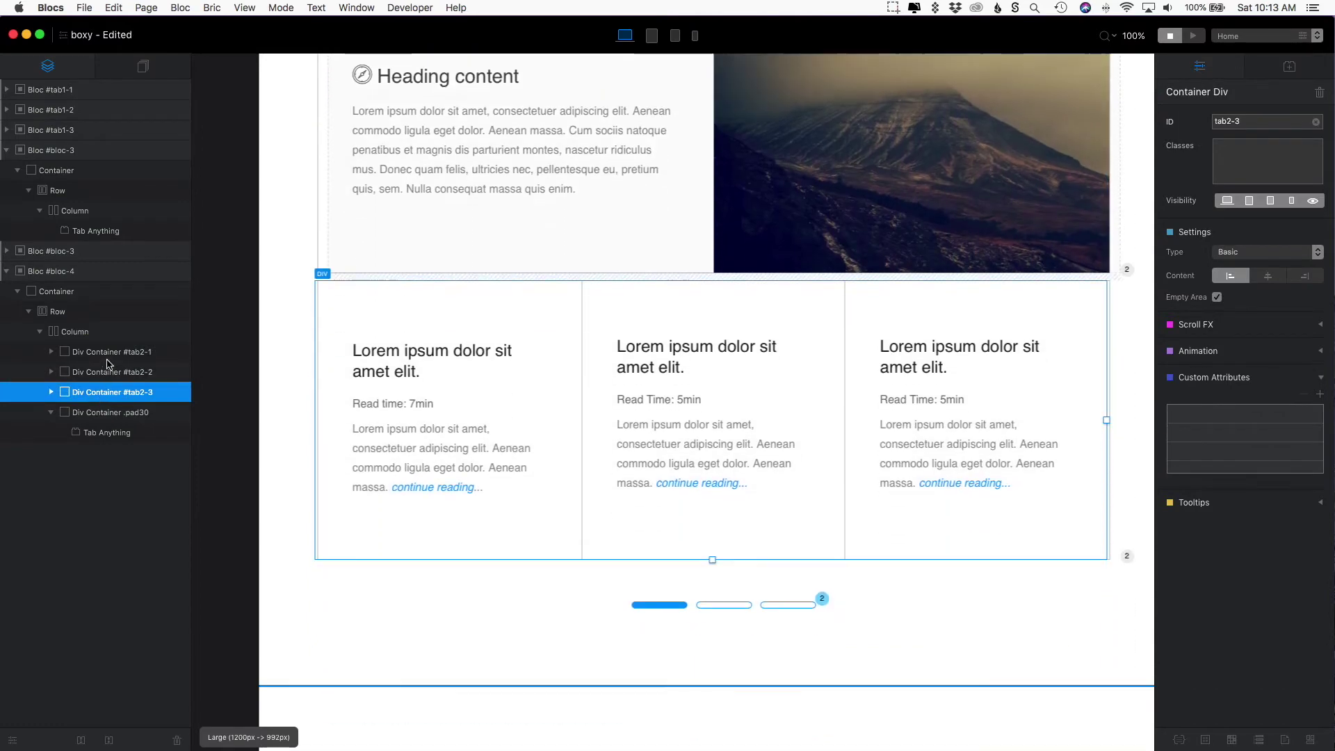
pyautogui.click(107, 352)
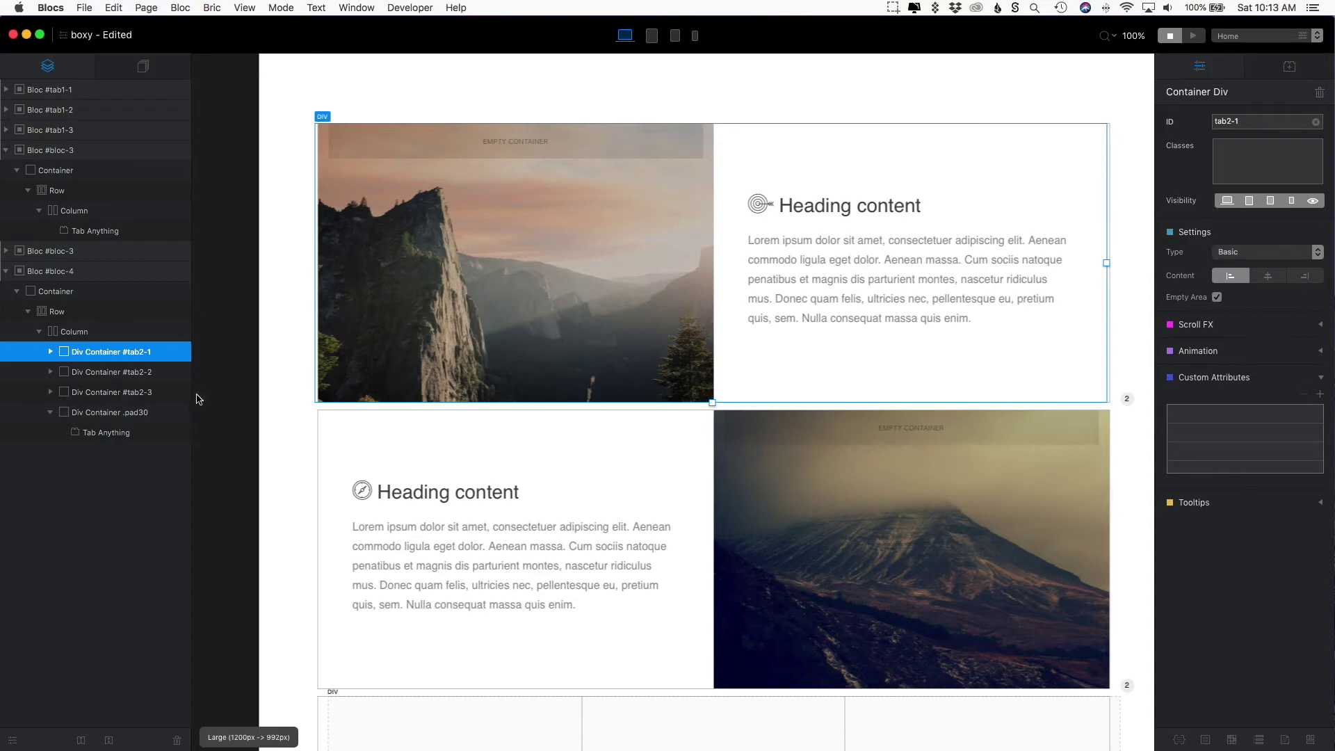
pyautogui.scroll(-10, 415, 406)
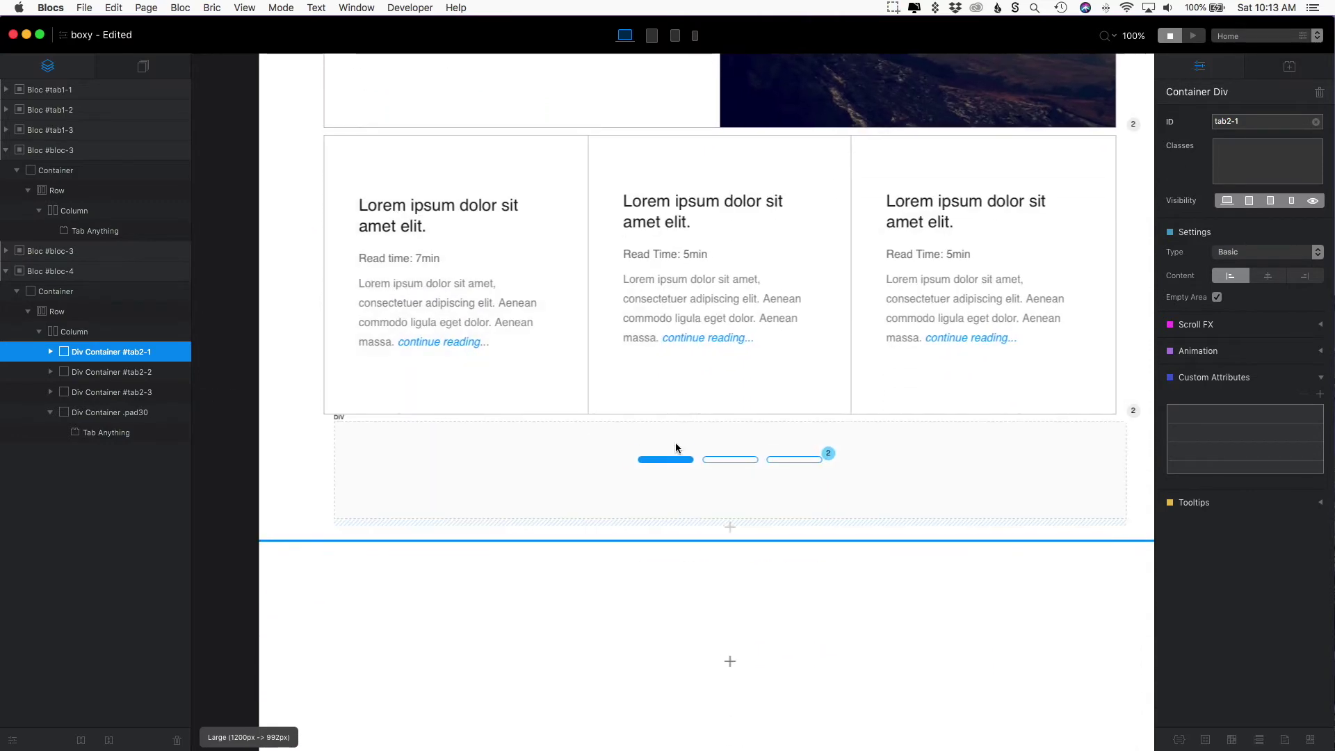
pyautogui.click(734, 460)
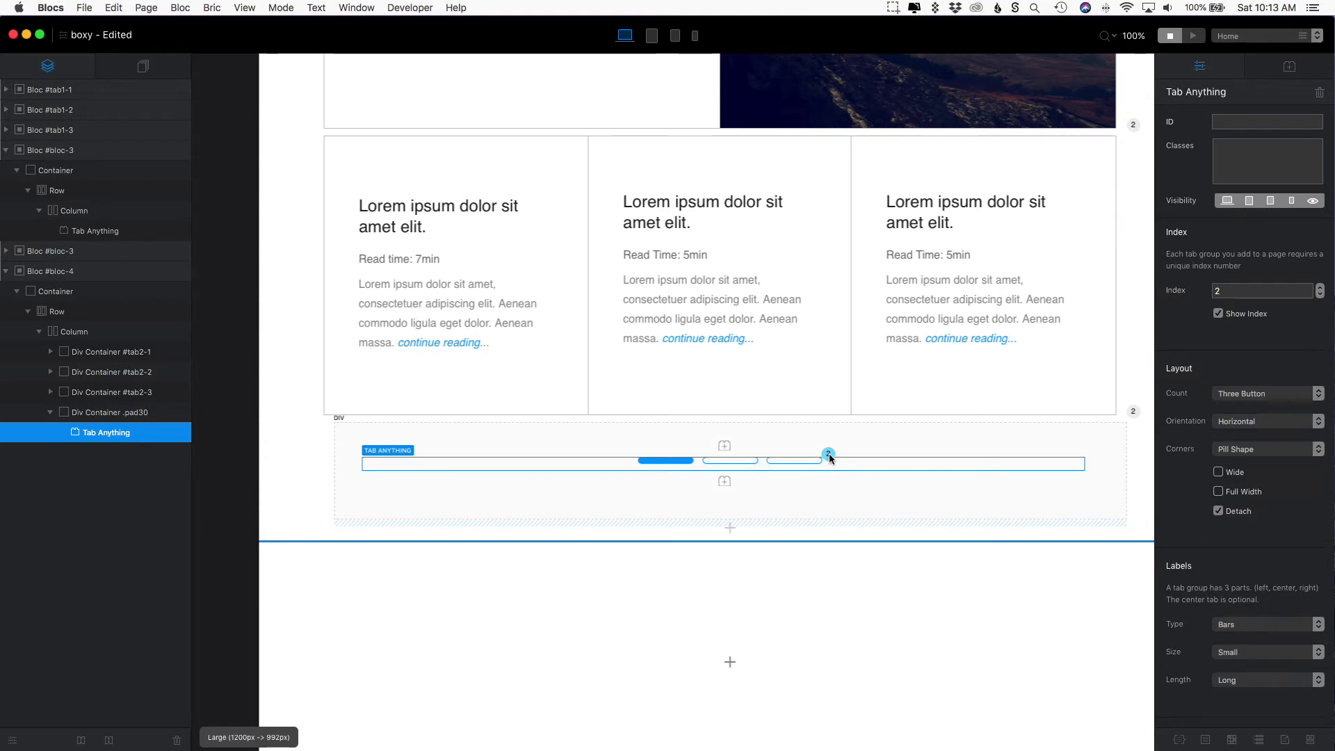
pyautogui.click(1220, 292)
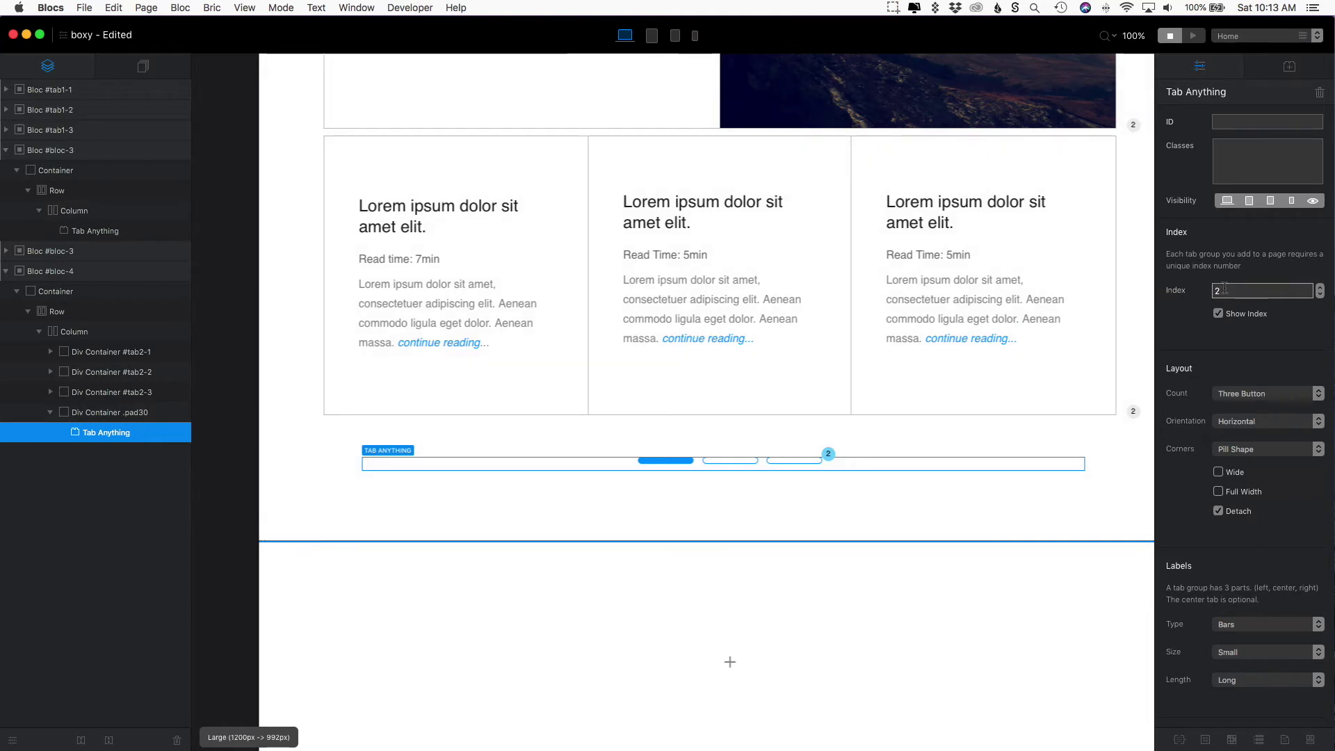
pyautogui.press('Return')
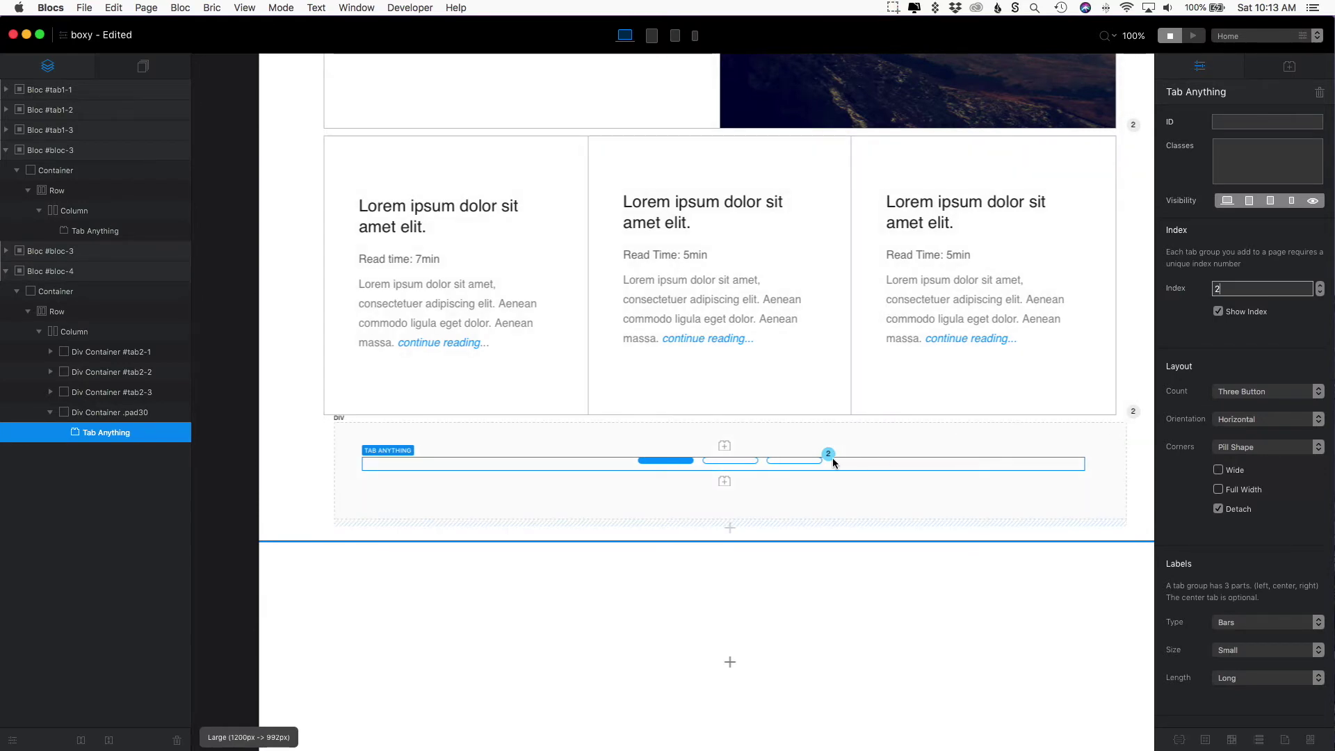
pyautogui.click(1135, 411)
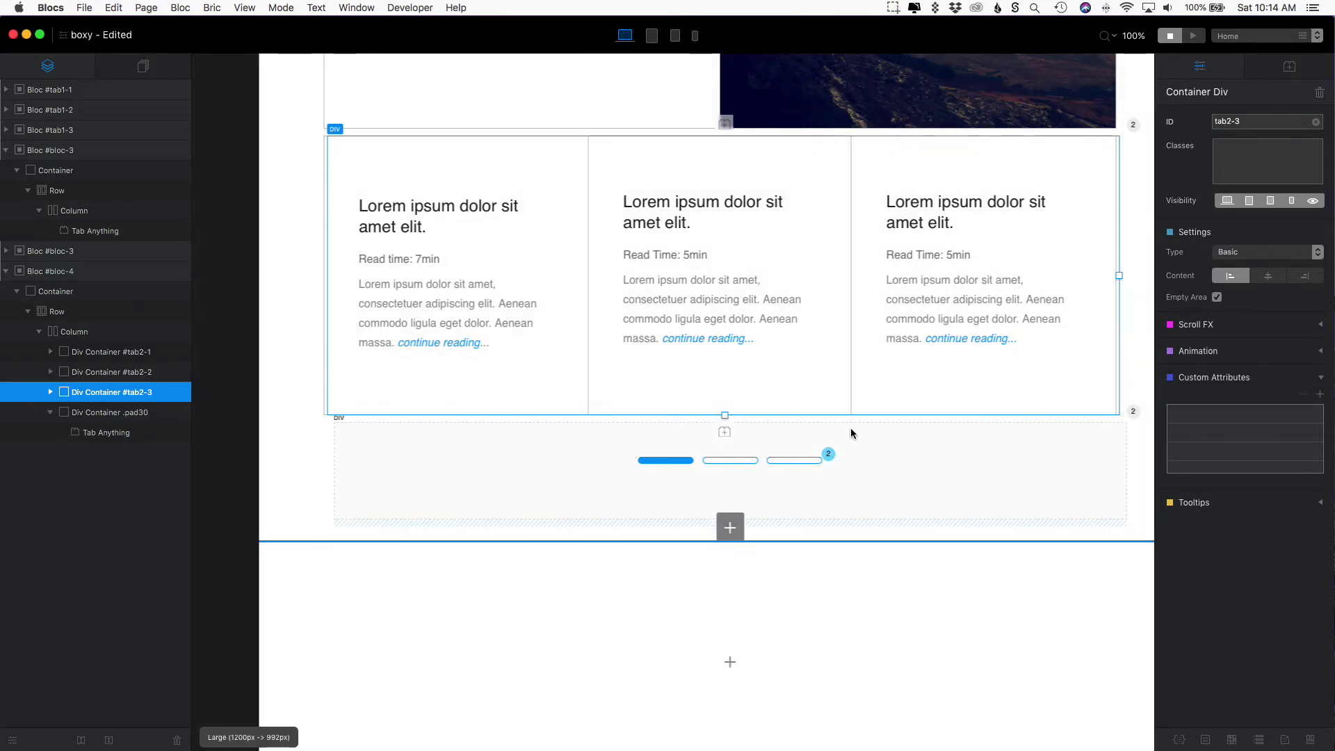
# Select the Tab Anything bar and review its Target Options: autoplay, slide-in-fade-left, speed 3000, height 420.
pyautogui.click(799, 460)
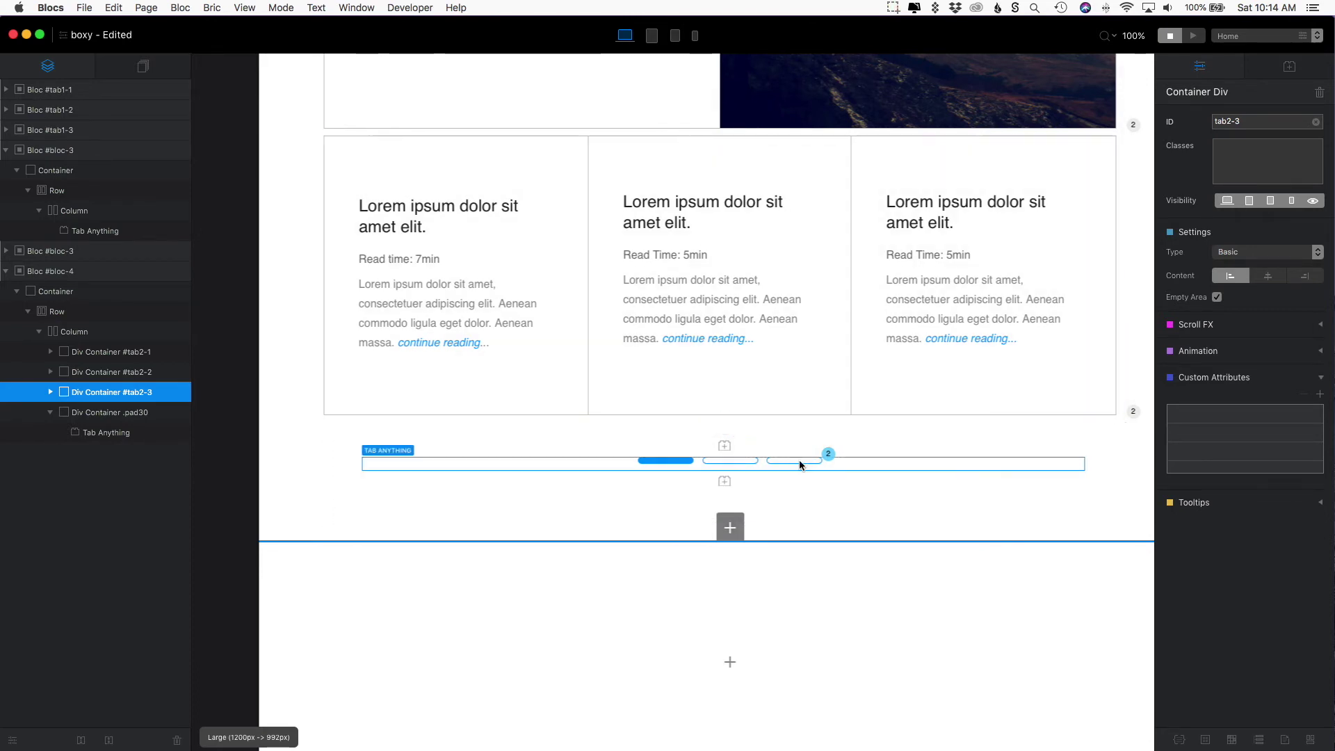
pyautogui.scroll(-10, 1272, 424)
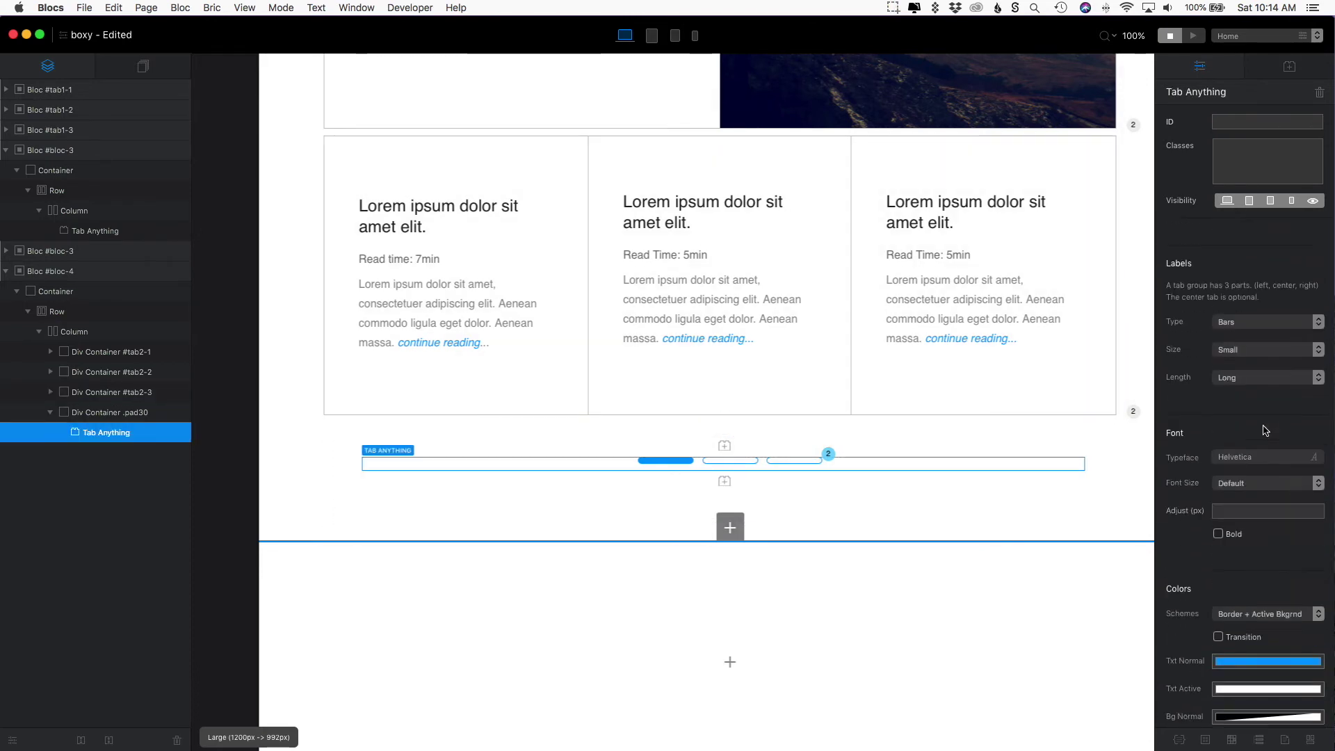
pyautogui.scroll(-10, 1264, 429)
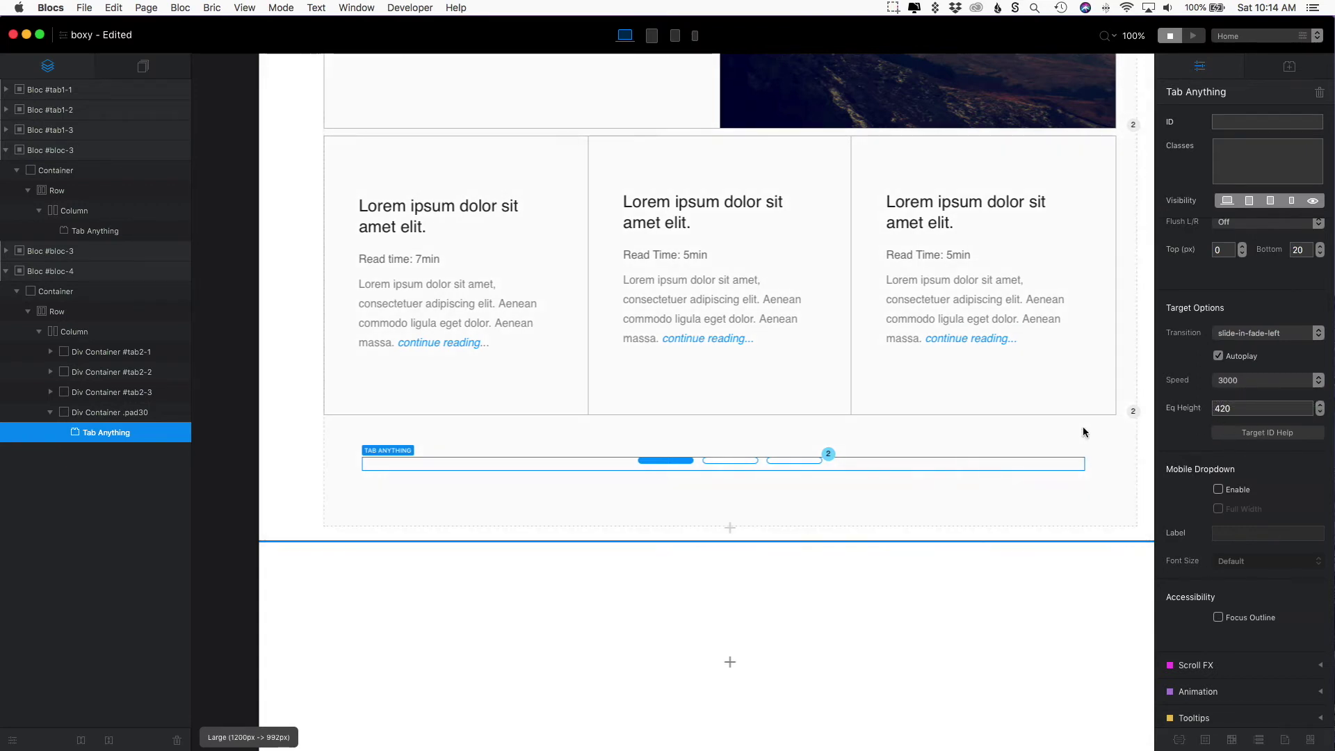
pyautogui.scroll(3, 929, 402)
pyautogui.scroll(8, 930, 408)
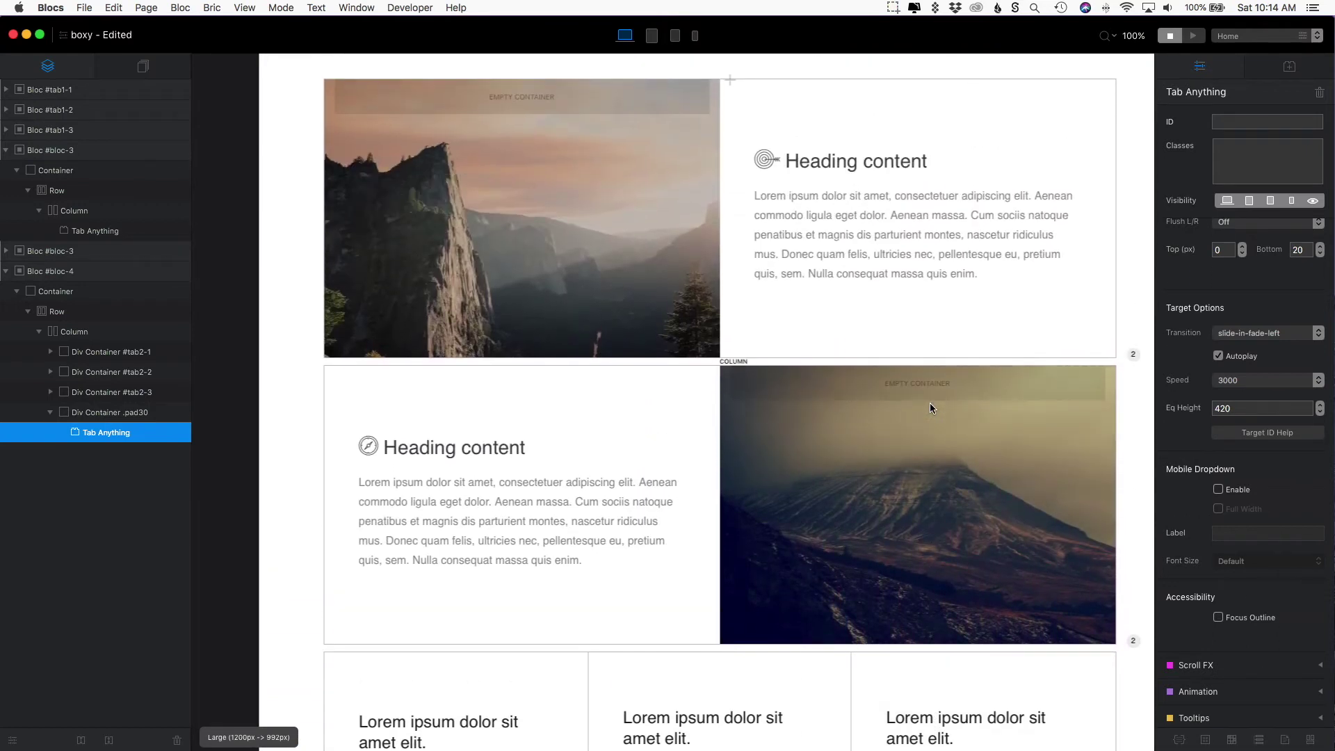
pyautogui.hscroll(2, 929, 402)
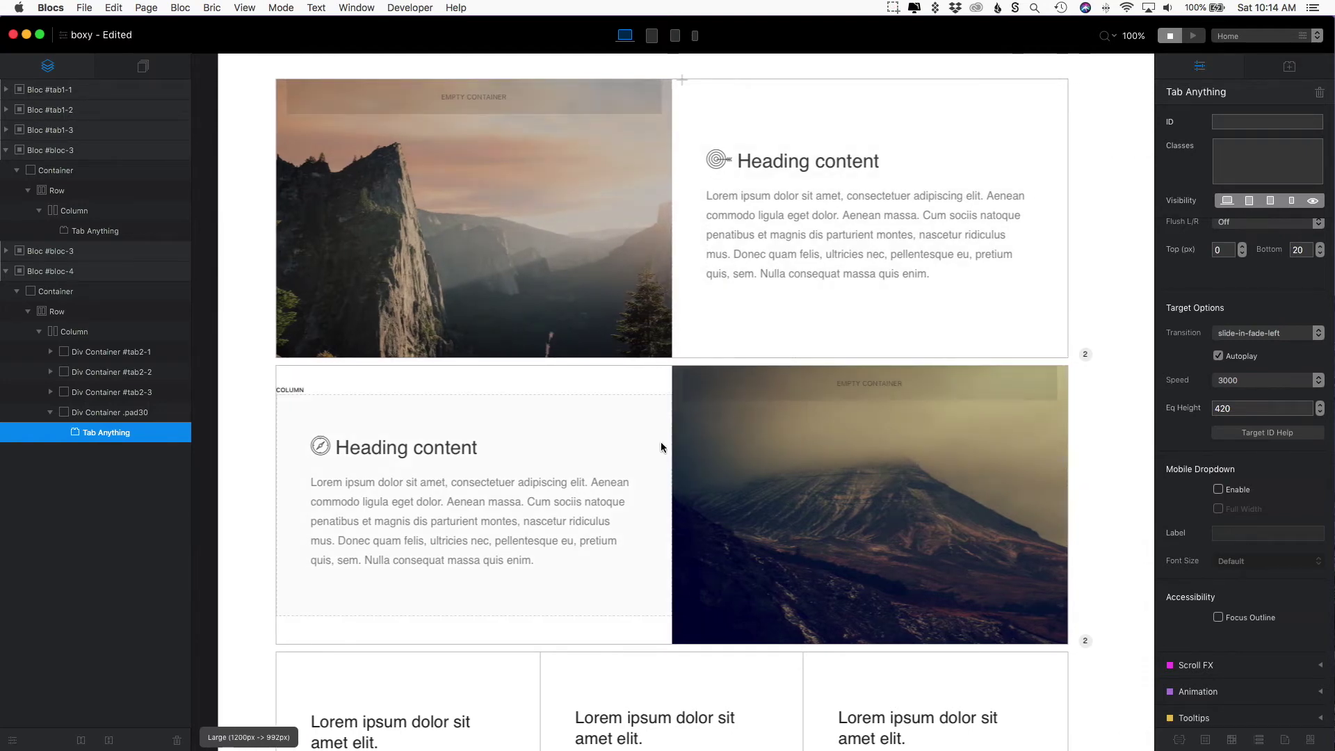
pyautogui.hscroll(-1, 661, 446)
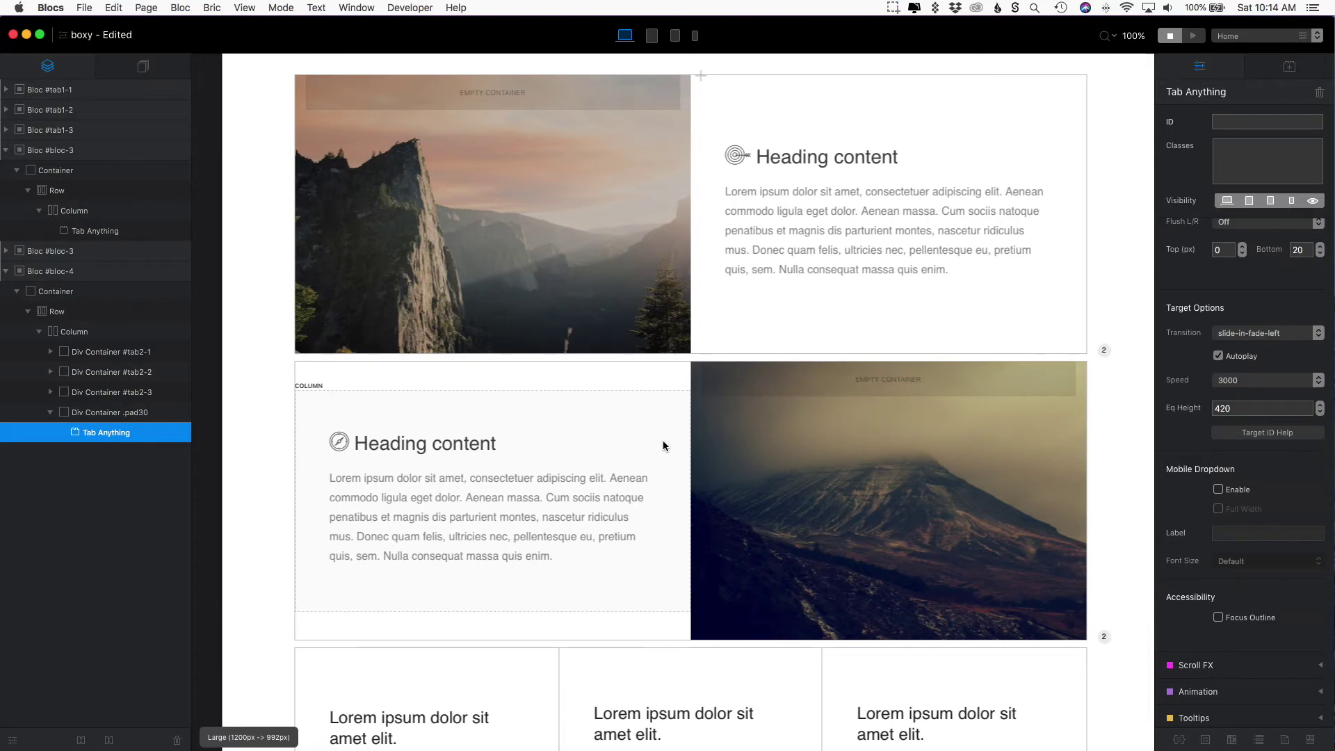
pyautogui.scroll(-10, 662, 440)
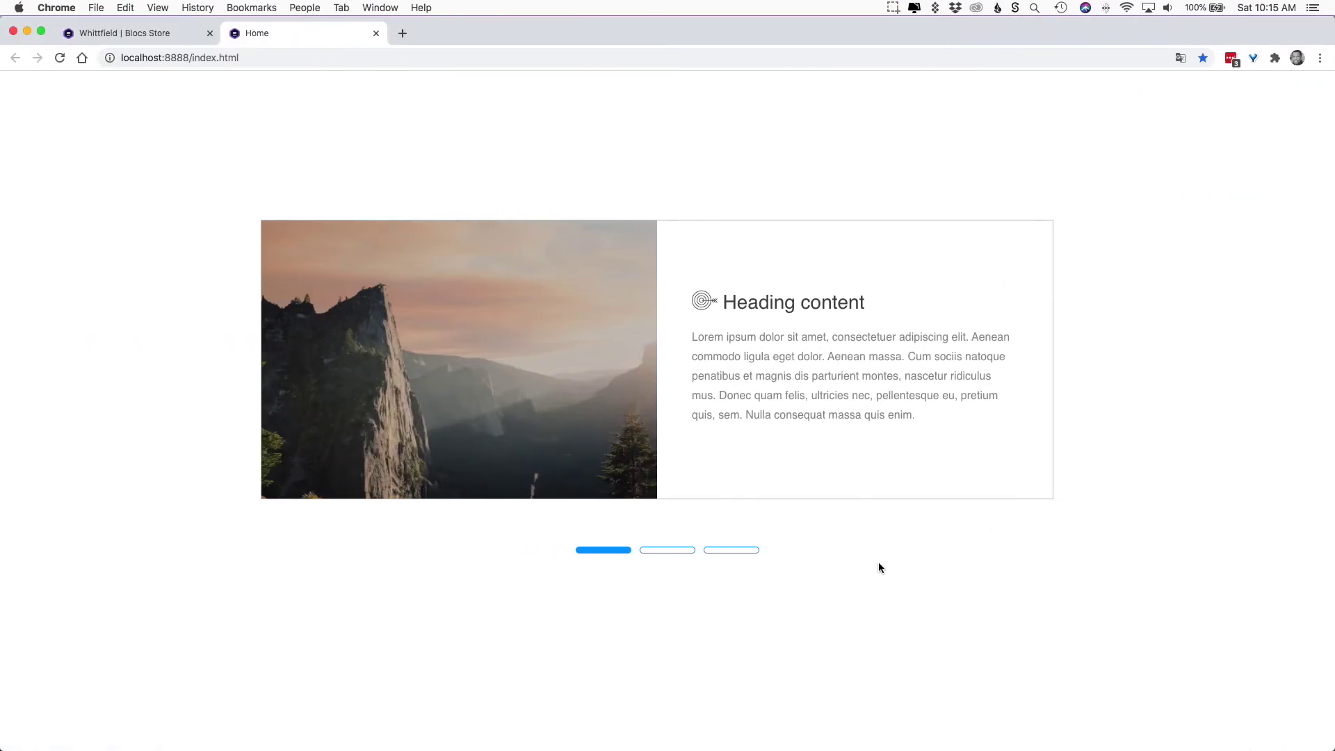
# Switch the preview tabs to the mountain section, then the three cards, then back to the cliff.
pyautogui.click(669, 554)
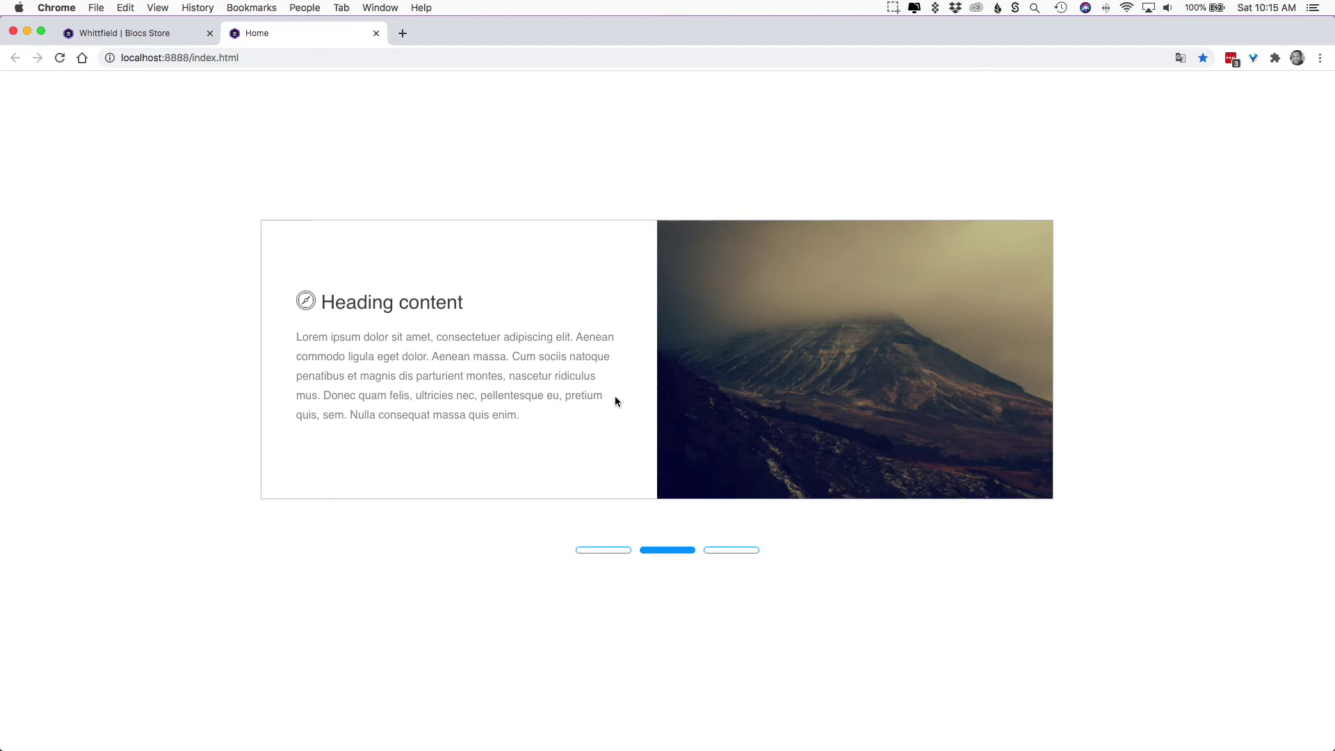
pyautogui.click(723, 551)
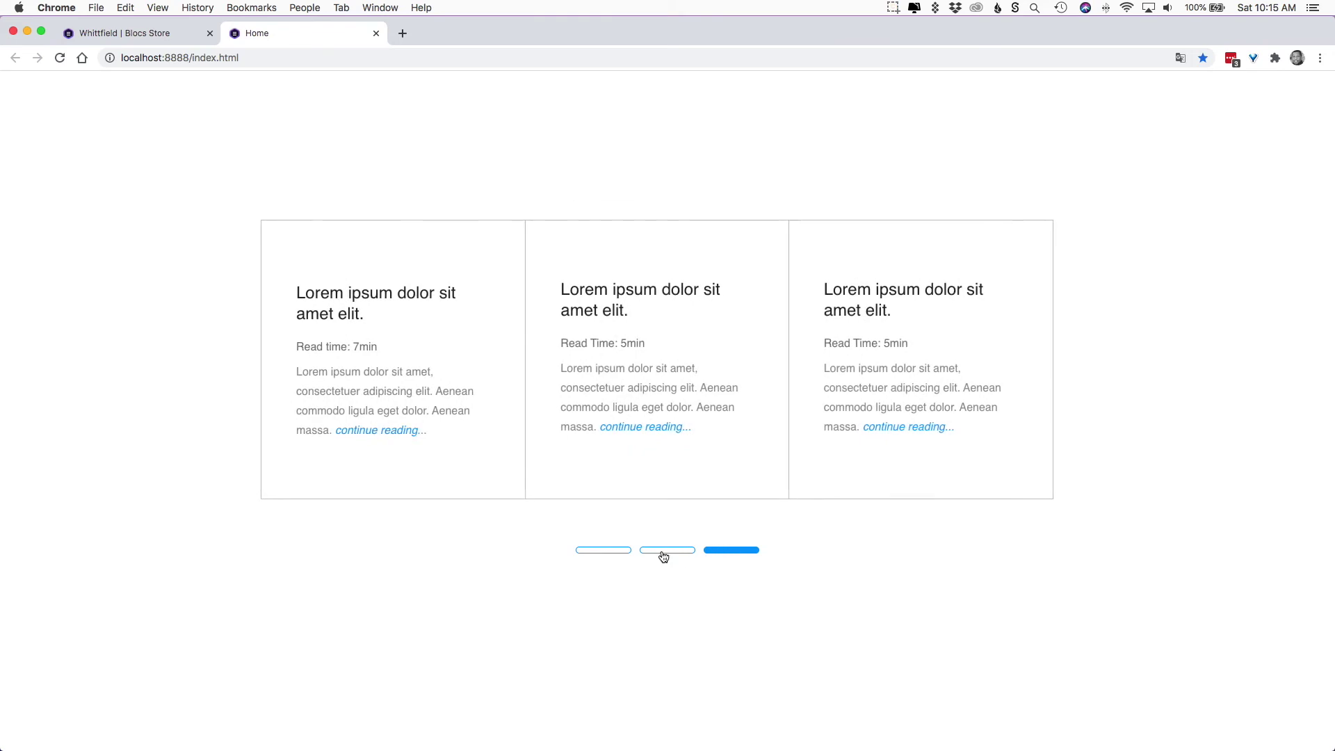
pyautogui.click(607, 550)
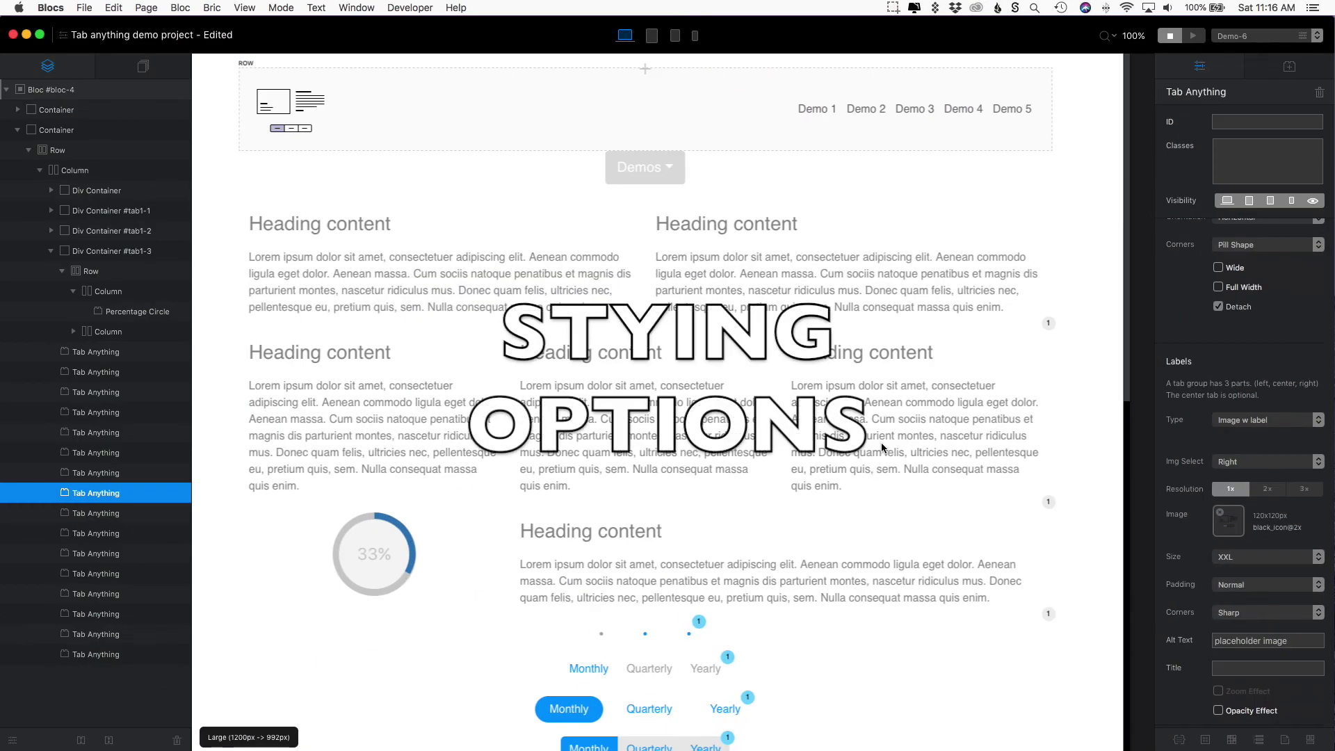
# Select the dot-style tab group above the Monthly/Quarterly/Yearly rows to show its Bullets settings.
pyautogui.scroll(-5, 881, 446)
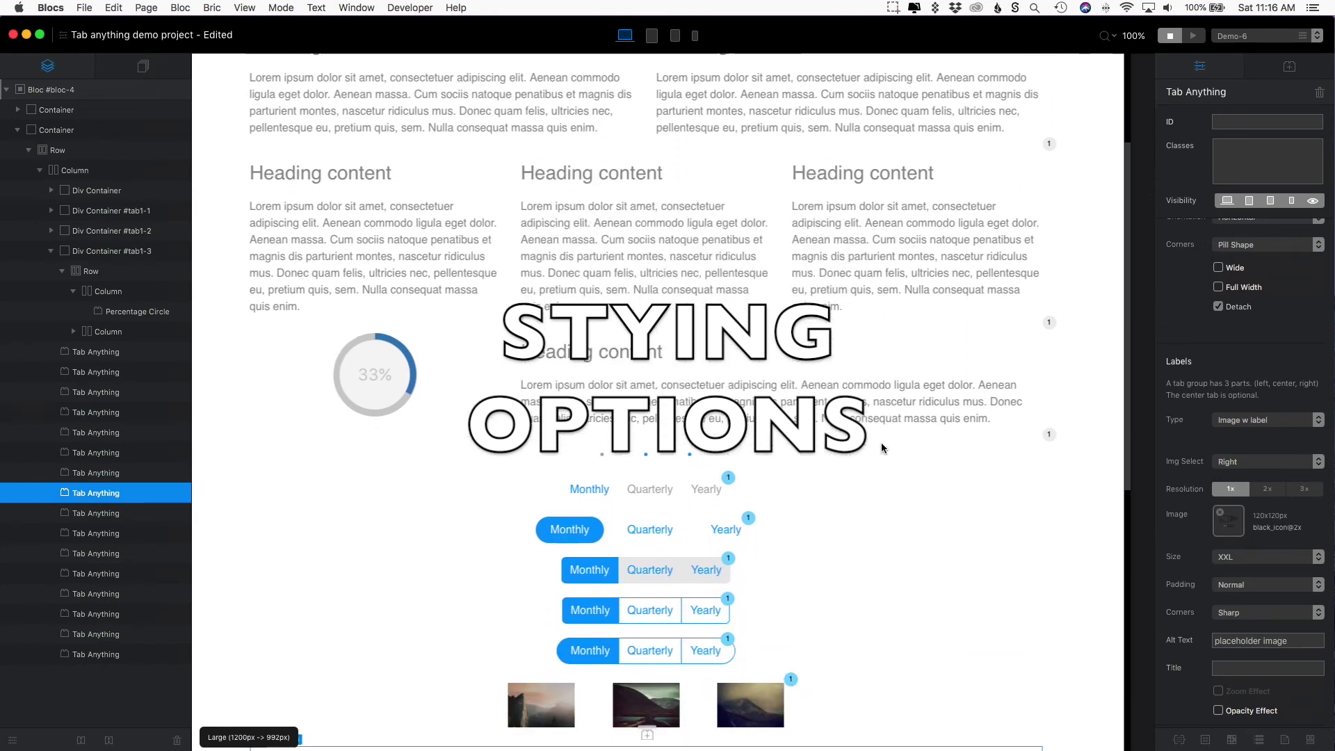
pyautogui.scroll(-3, 882, 447)
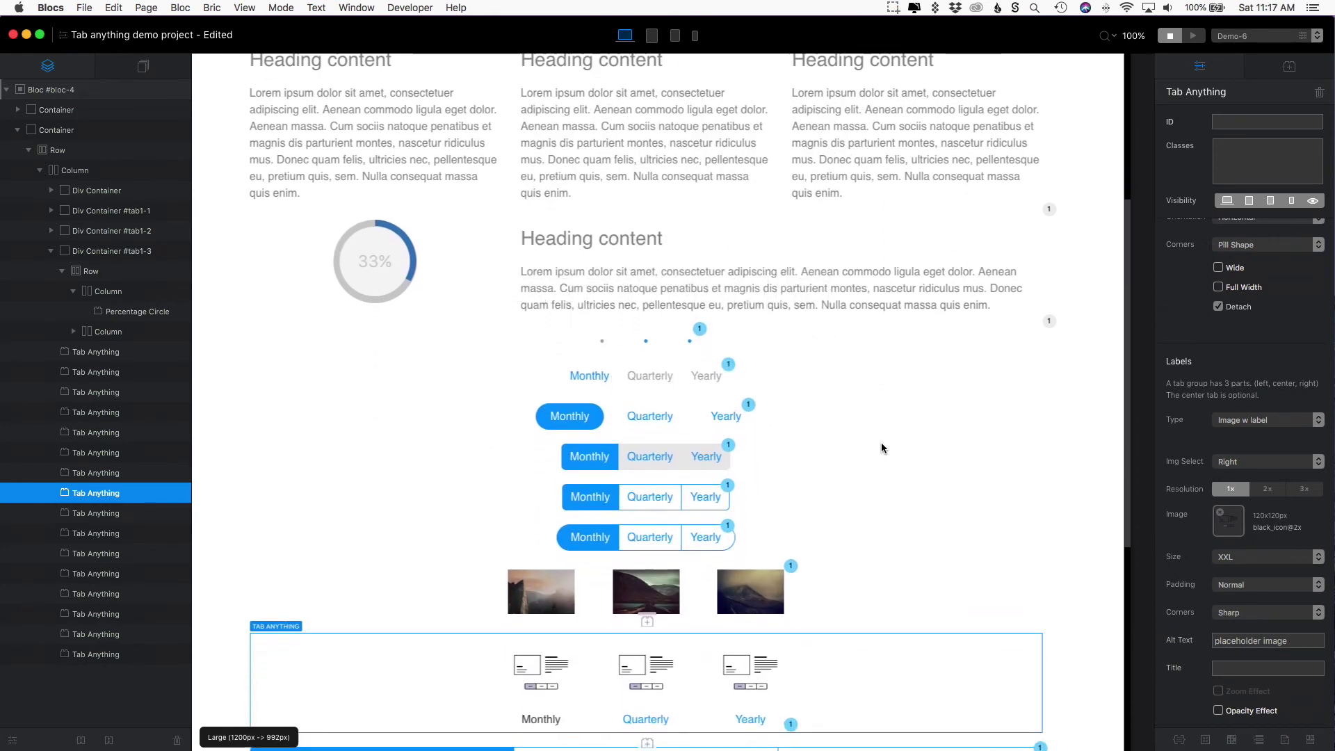
pyautogui.scroll(-2, 882, 447)
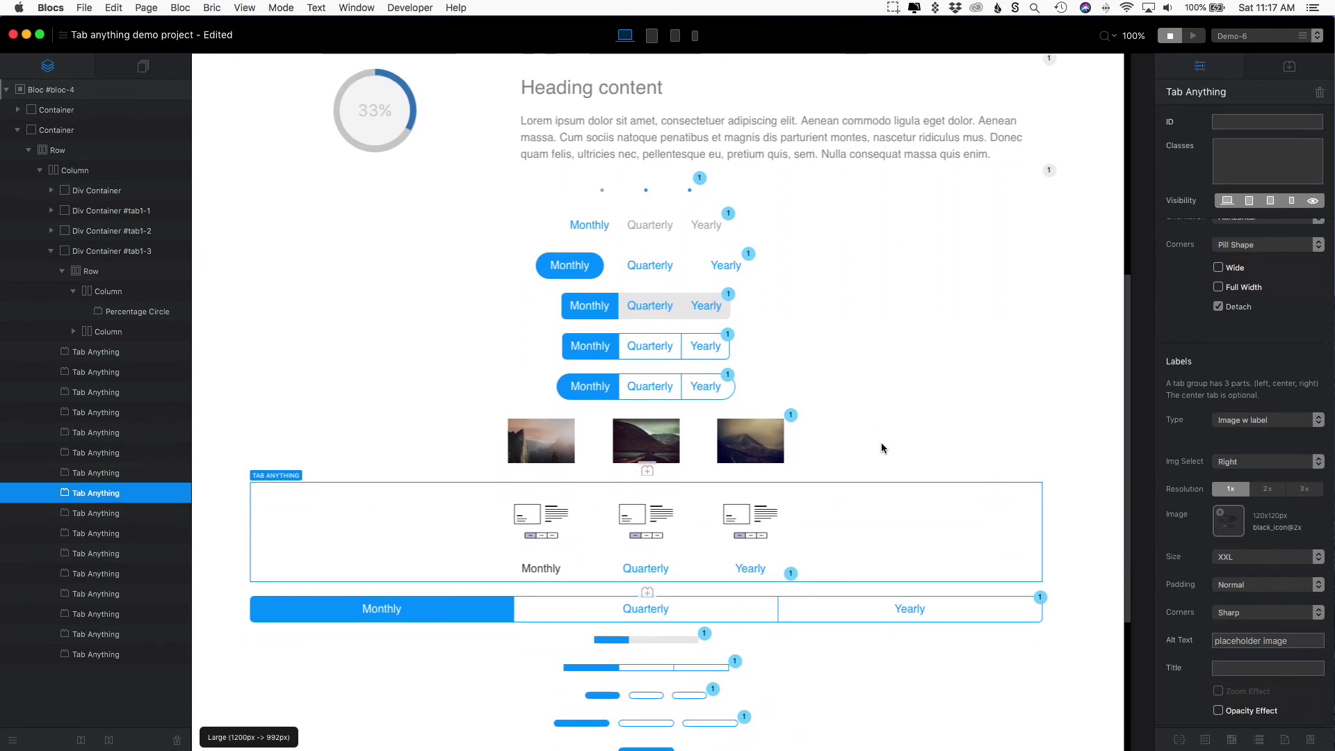
pyautogui.scroll(-3, 881, 447)
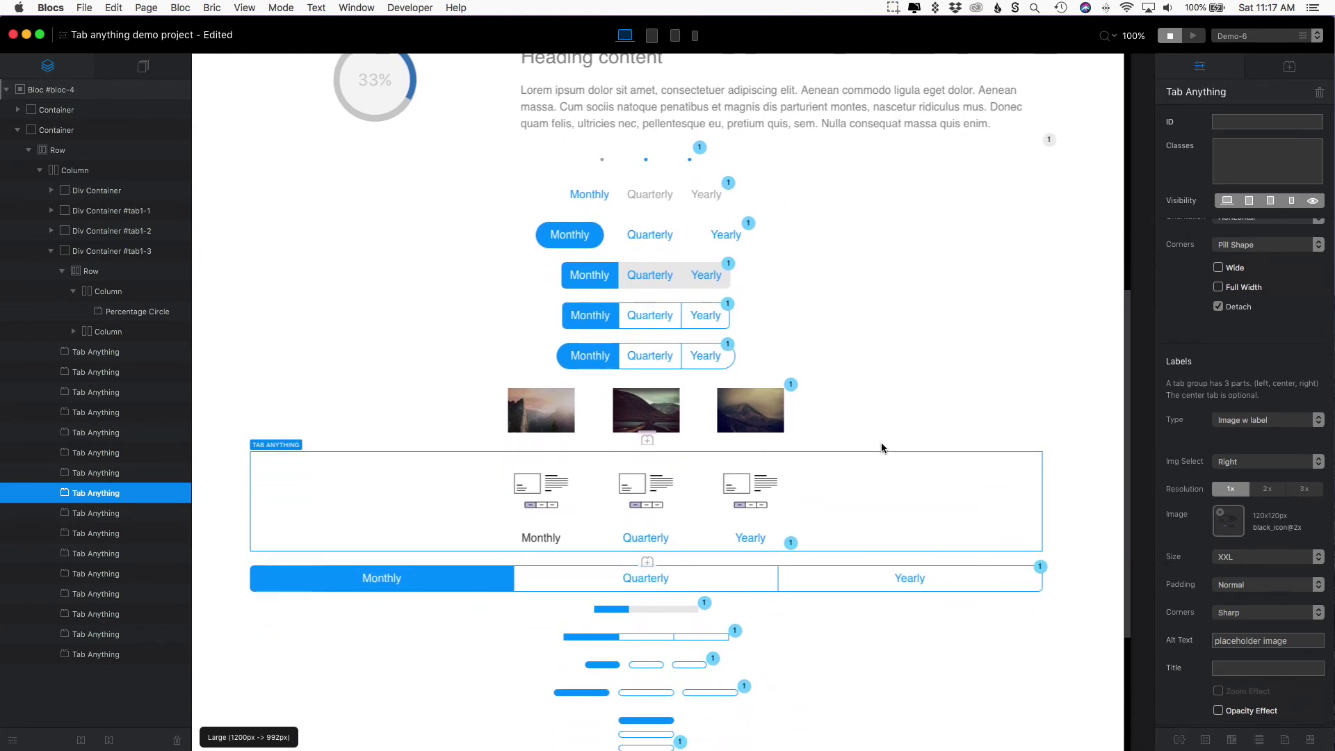
pyautogui.scroll(-4, 881, 447)
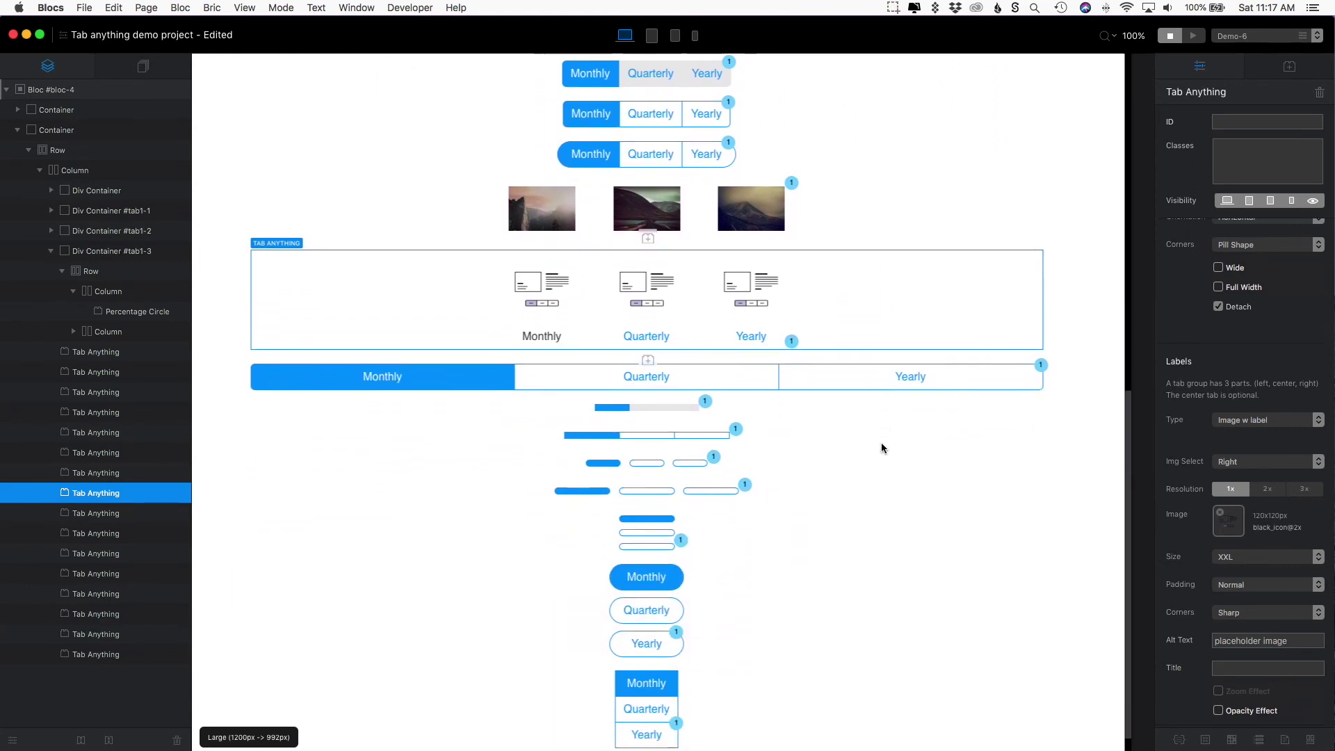
pyautogui.scroll(8, 881, 445)
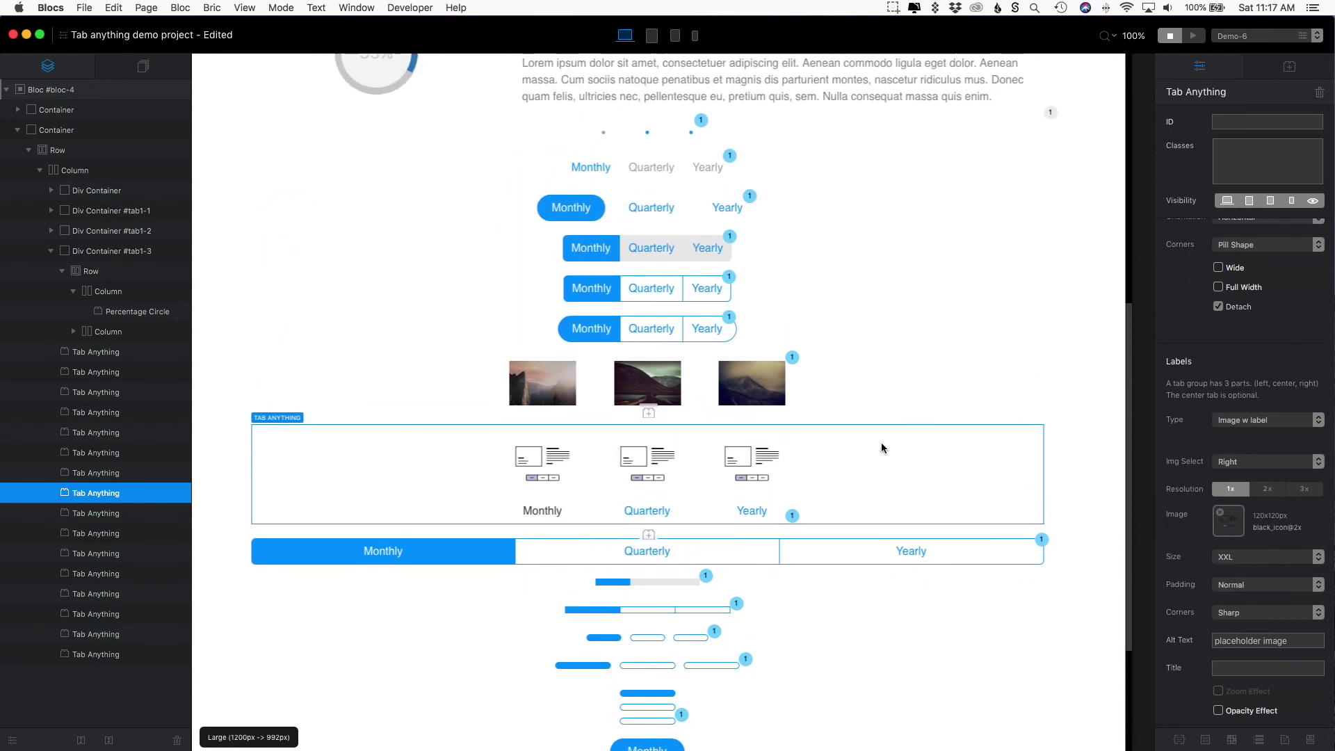
pyautogui.scroll(2, 882, 447)
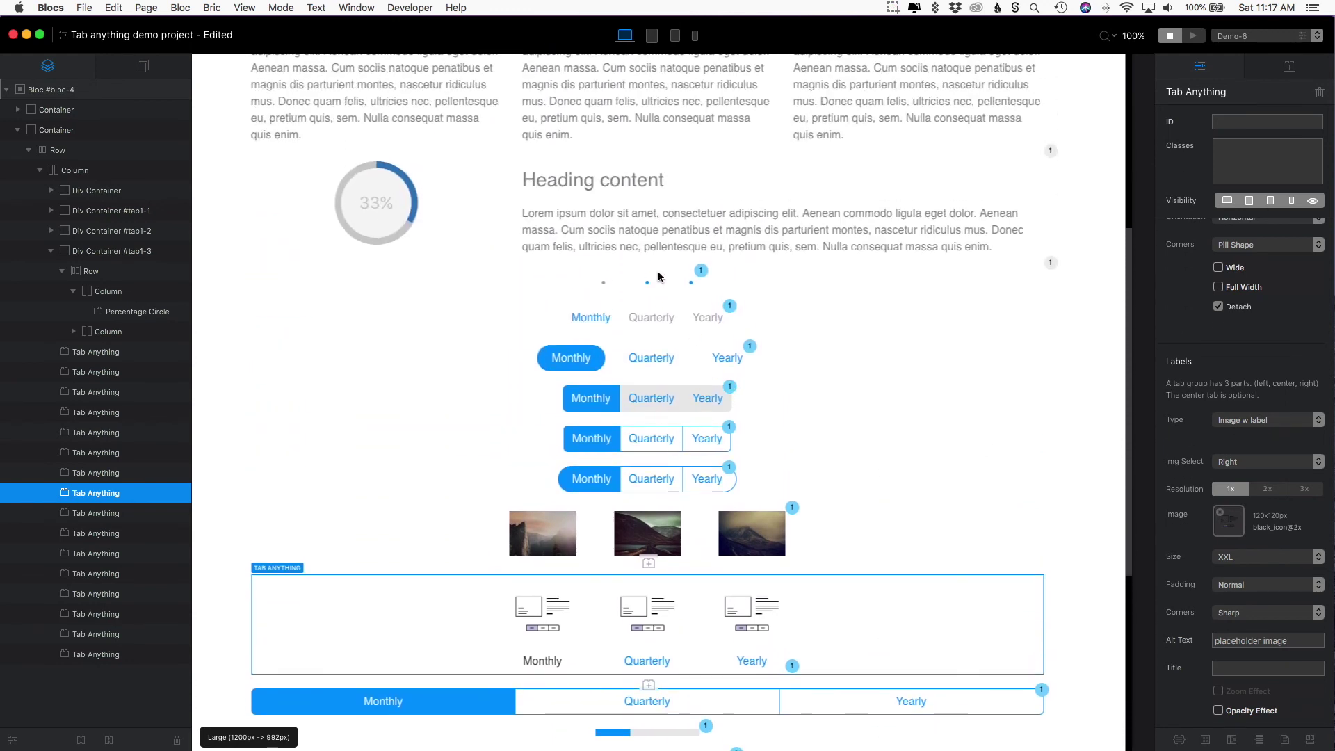
pyautogui.scroll(3, 643, 287)
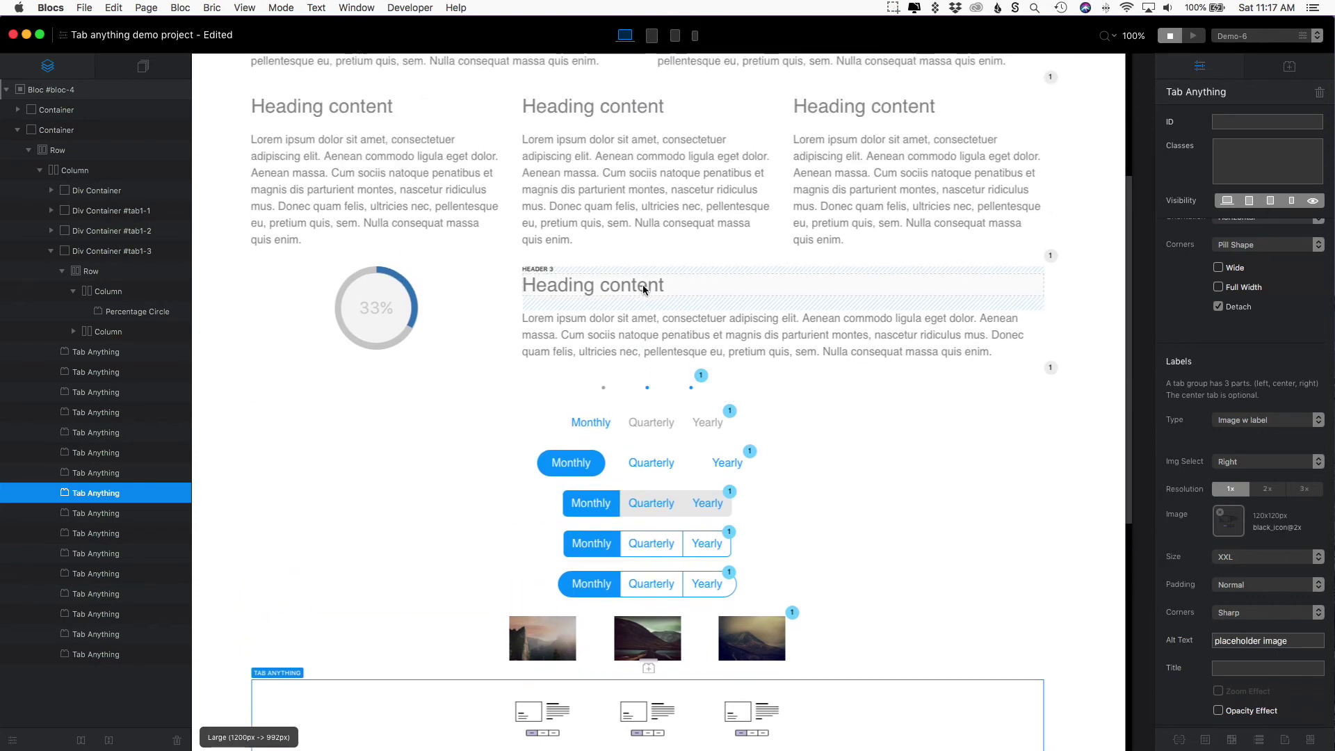
pyautogui.scroll(3, 642, 285)
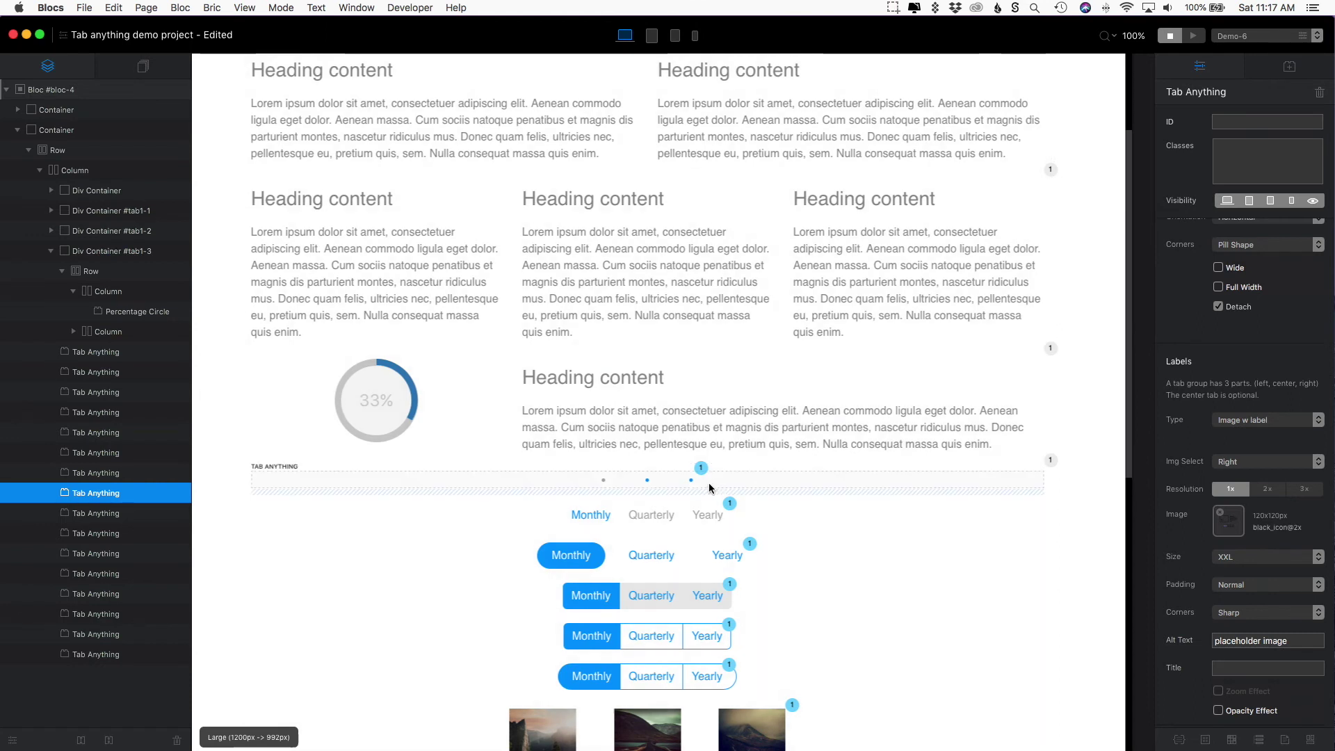
pyautogui.click(678, 487)
pyautogui.click(651, 514)
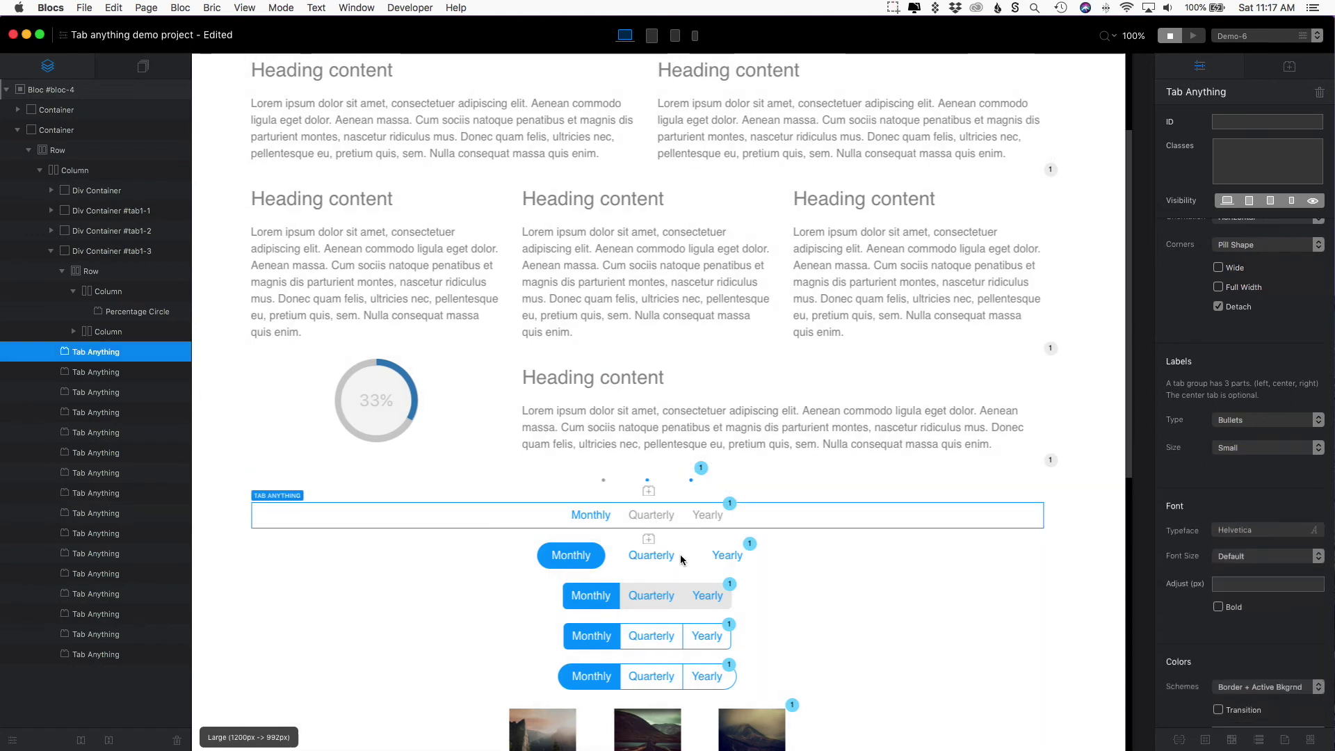
pyautogui.click(647, 481)
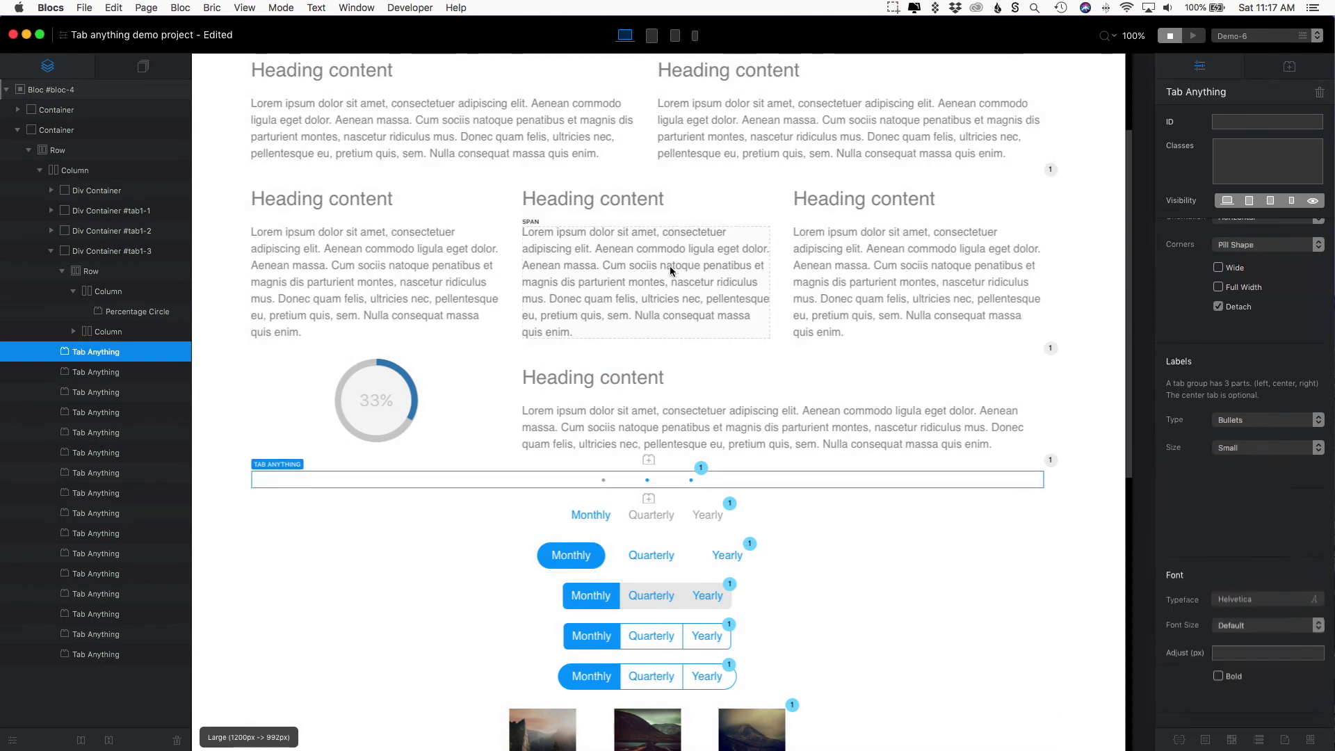
# In the Demo-6 preview, toggle the dot tab groups between the three-column and 33% circle sections.
pyautogui.press('super+p')
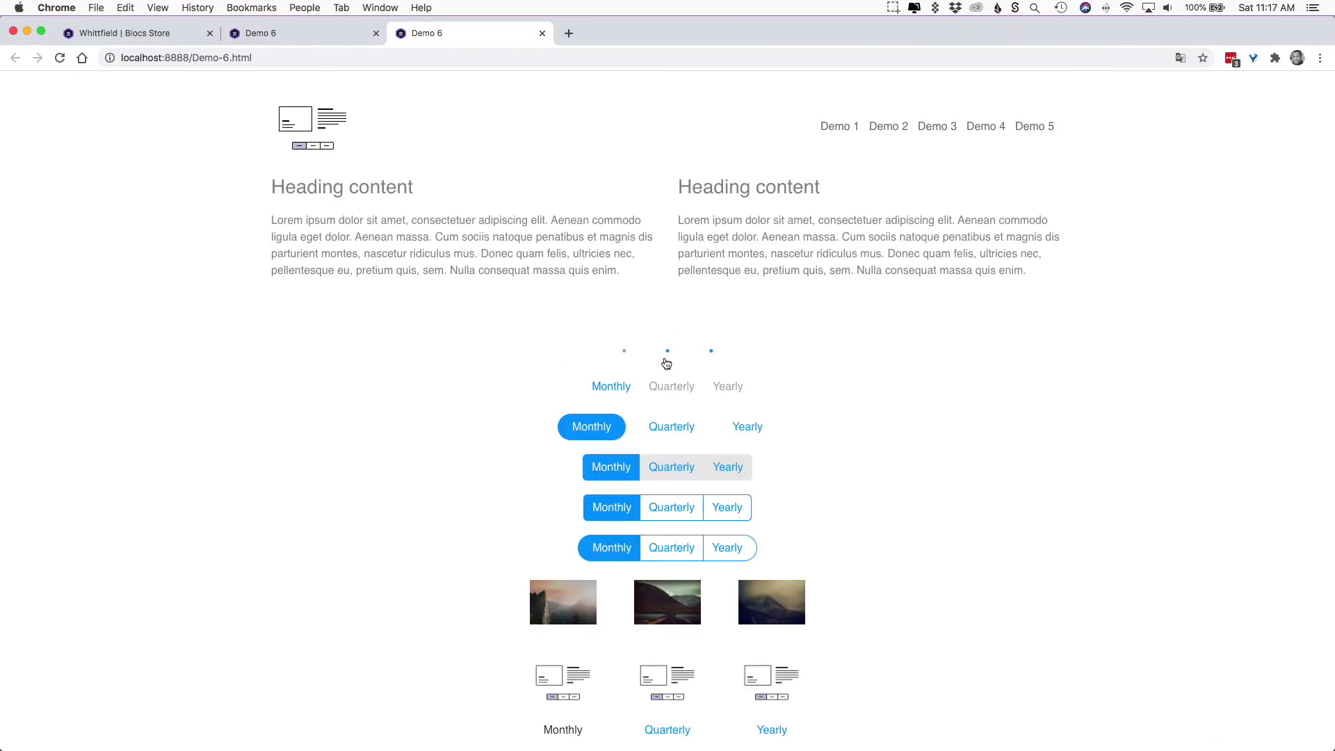
pyautogui.click(668, 352)
pyautogui.click(716, 355)
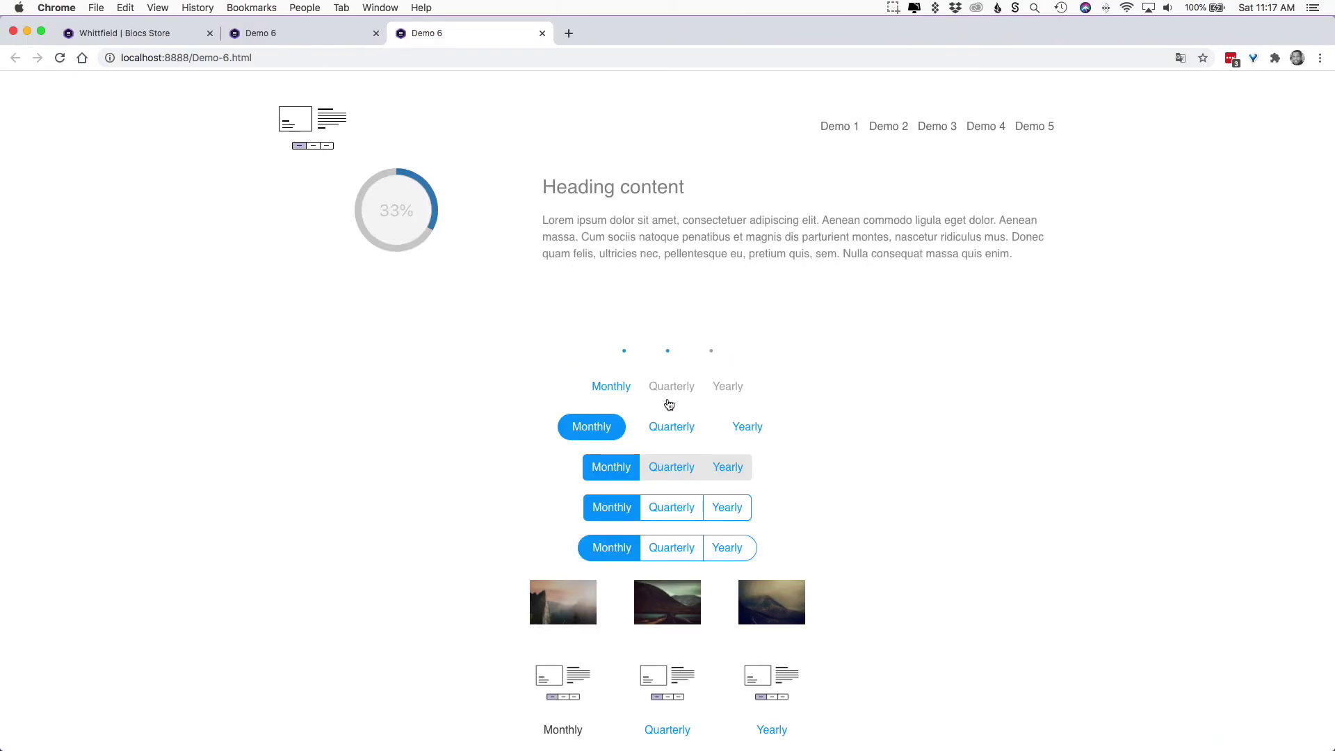
pyautogui.click(670, 386)
pyautogui.click(726, 392)
# Switch the pill, grey and bordered tab rows to Quarterly and Yearly.
pyautogui.click(682, 430)
pyautogui.click(737, 427)
pyautogui.click(669, 467)
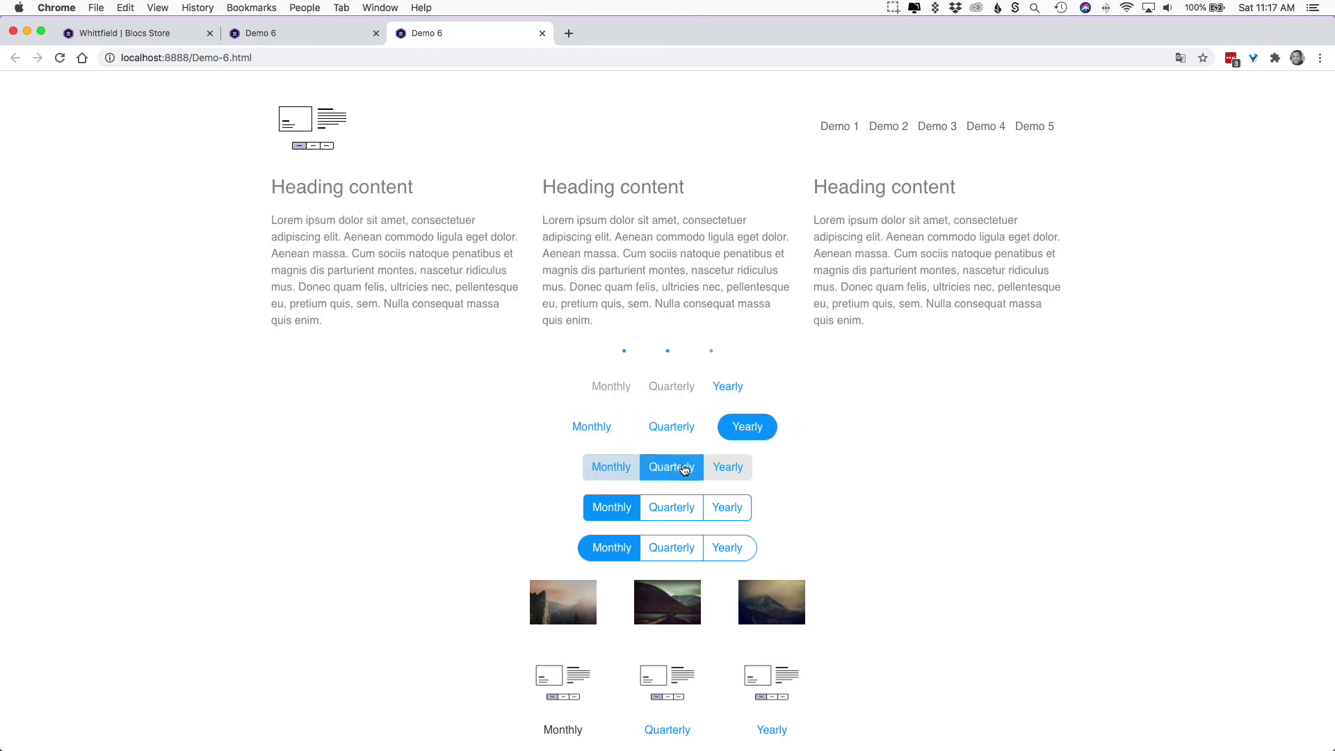
pyautogui.click(716, 467)
pyautogui.click(682, 513)
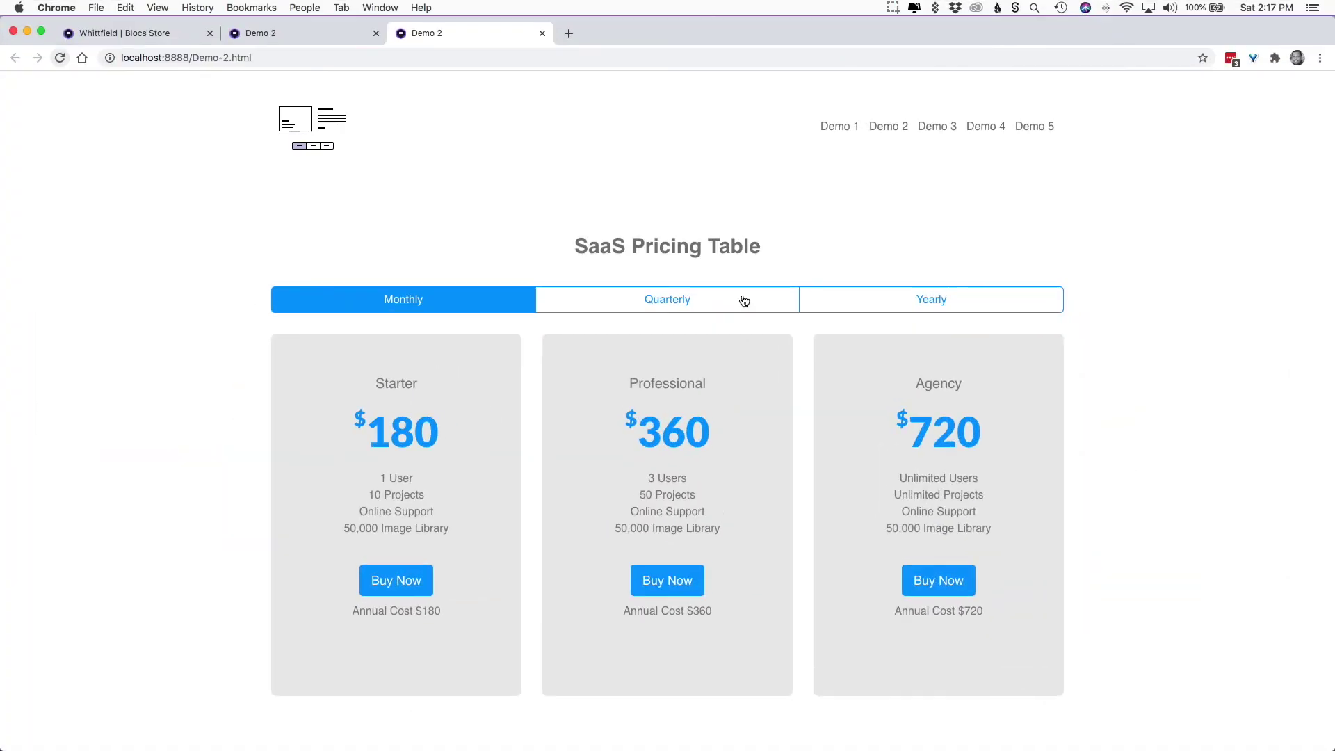
# Show Quarterly then Yearly pricing, and narrow the browser window to phone width.
pyautogui.click(744, 300)
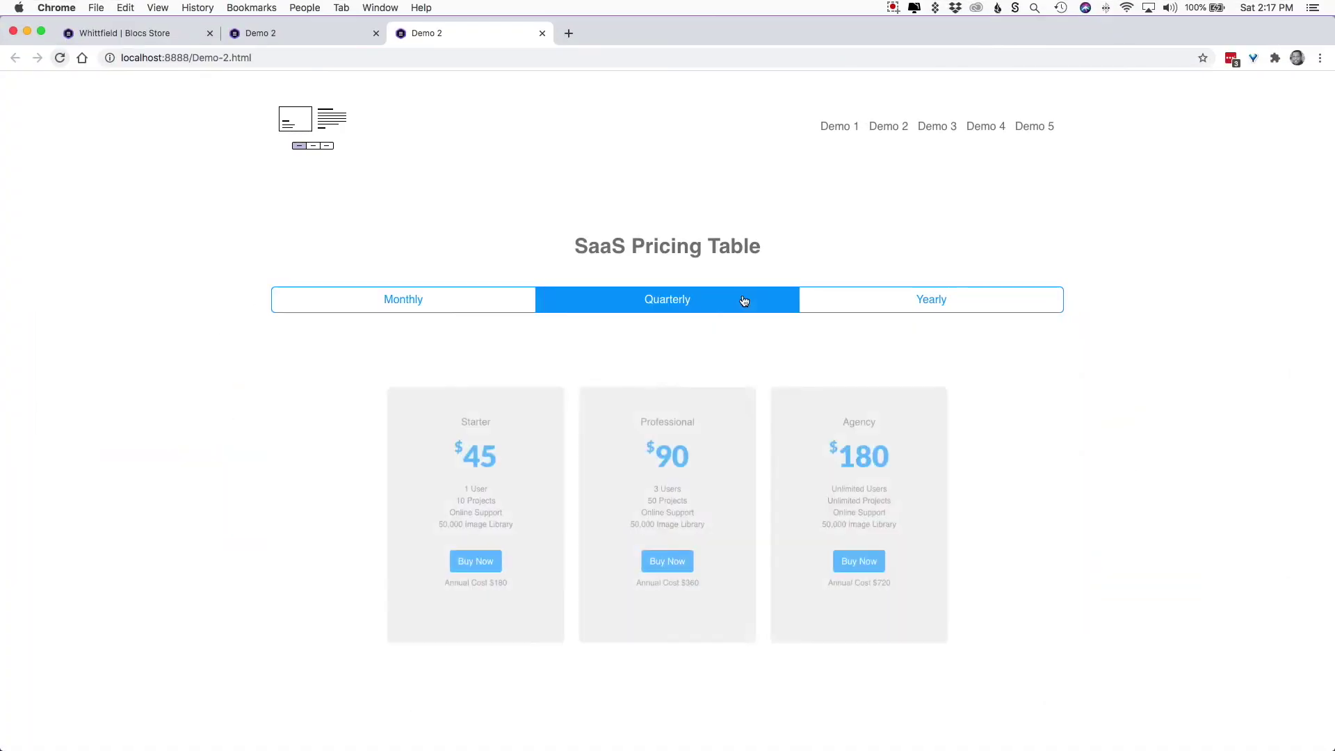
pyautogui.click(857, 308)
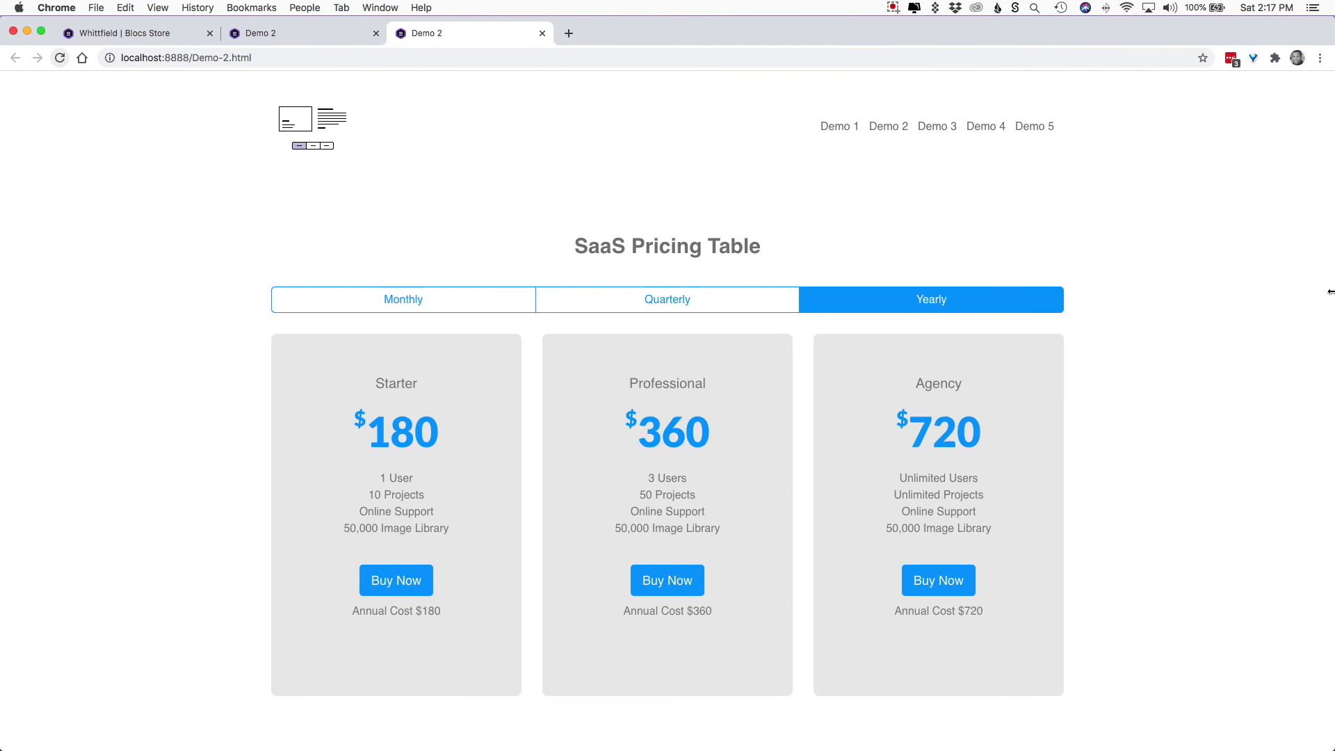
pyautogui.moveTo(1328, 292); pyautogui.dragTo(317, 304)
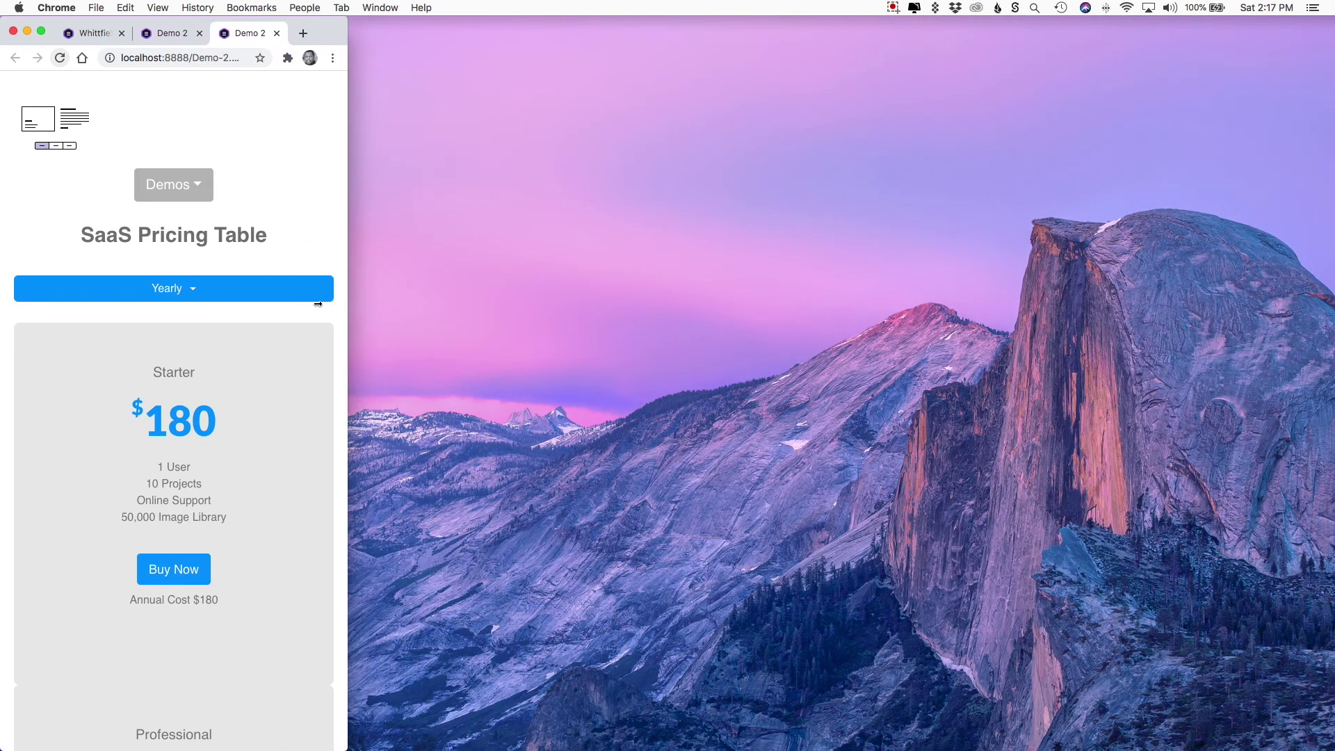
# Pick Monthly, Quarterly, then Yearly from the billing dropdown, and widen the window back.
pyautogui.click(202, 299)
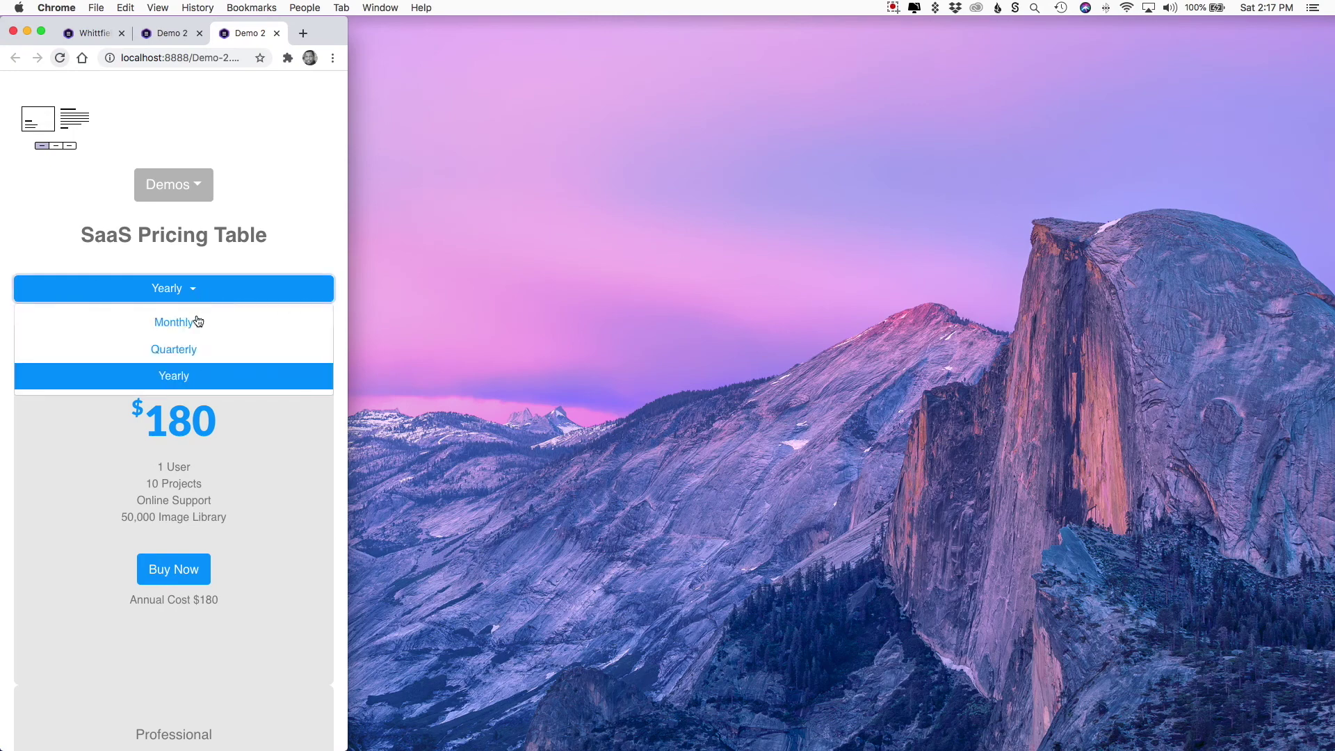
pyautogui.click(197, 319)
pyautogui.click(203, 290)
pyautogui.click(191, 351)
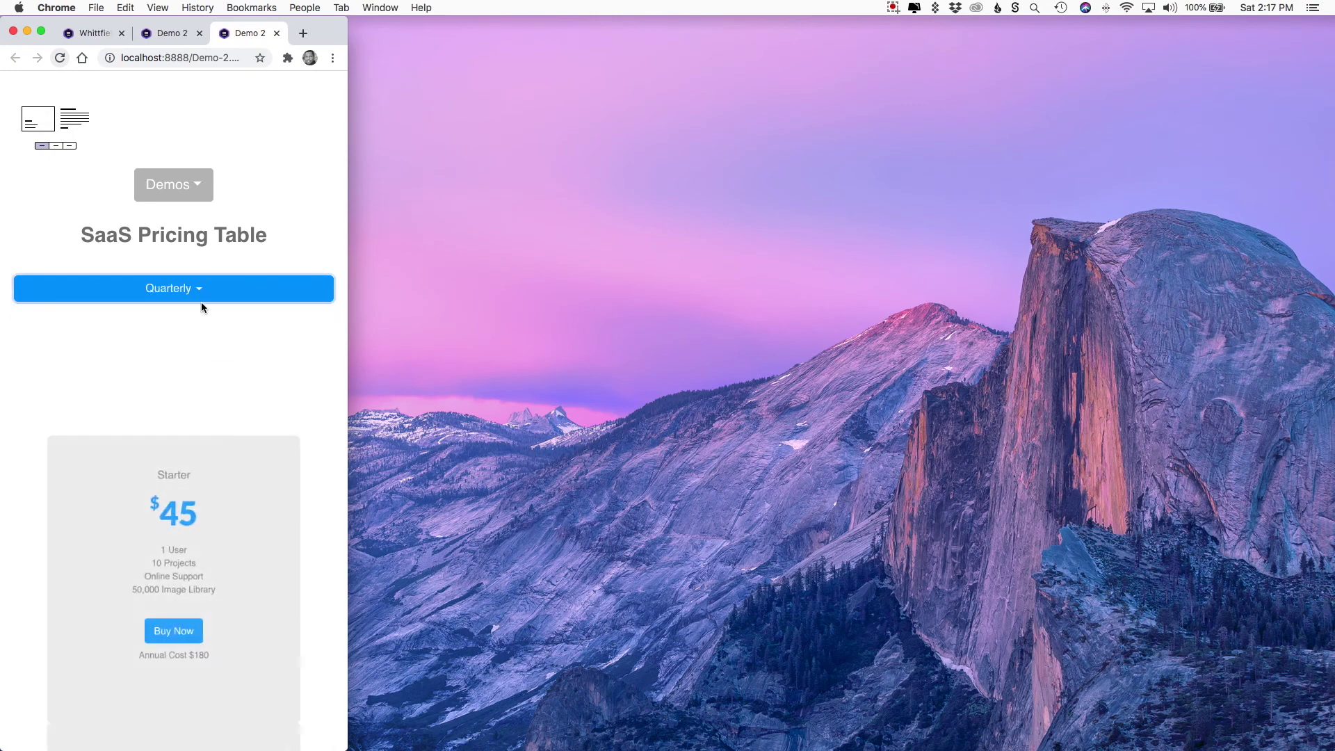
pyautogui.click(196, 376)
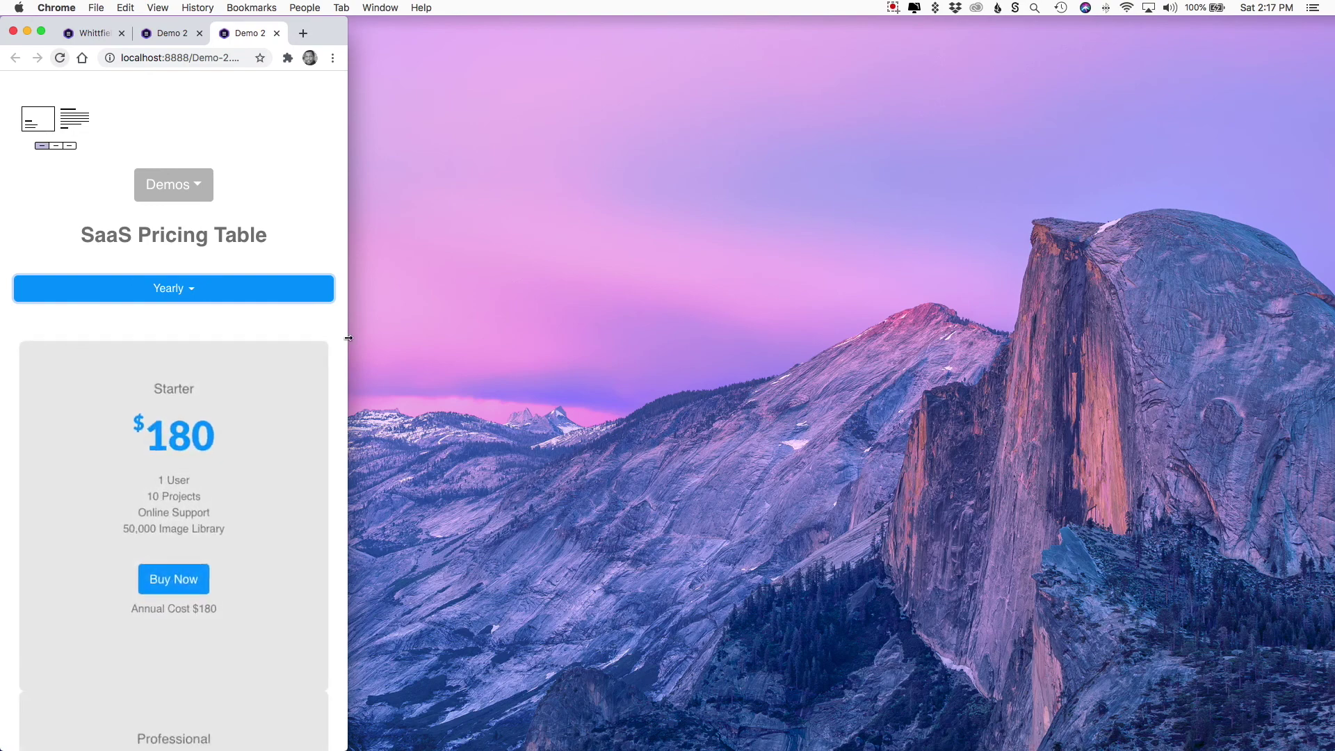
pyautogui.moveTo(347, 339); pyautogui.dragTo(777, 338)
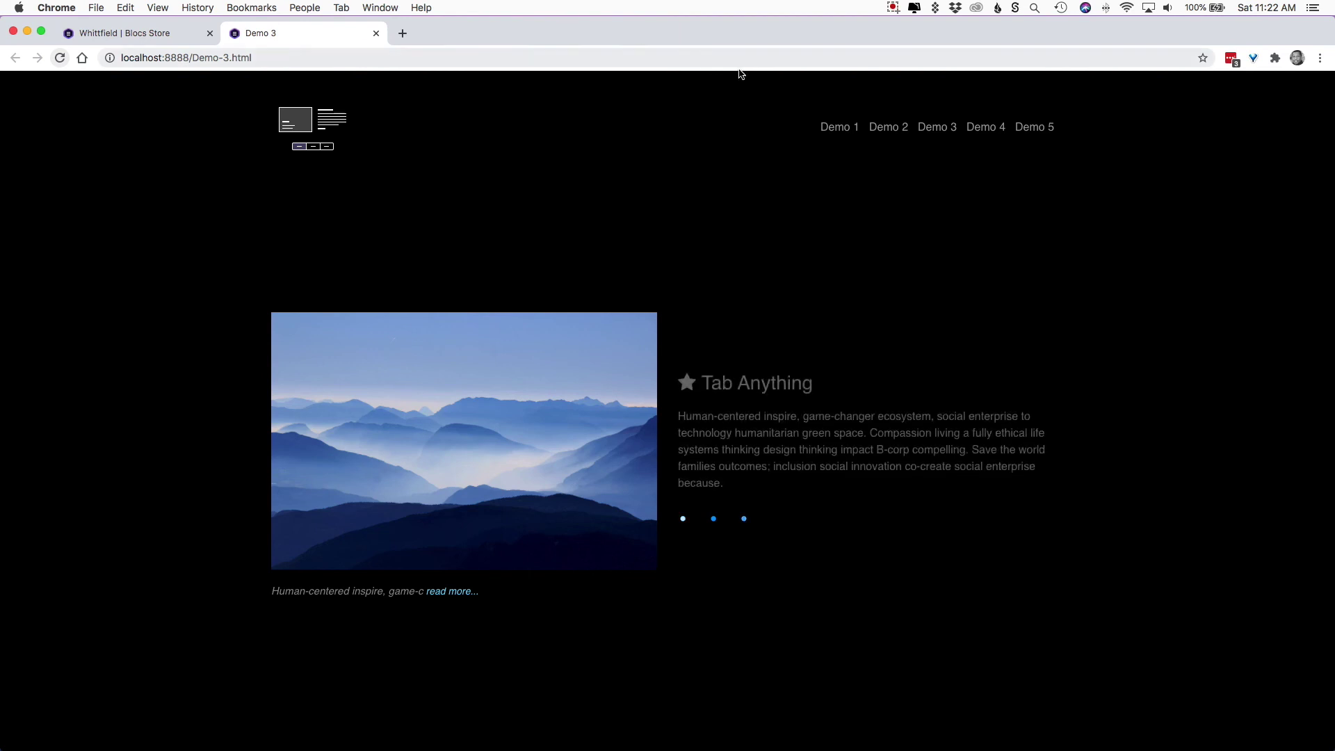
# Open Demo 1 and toggle between the Shop All link columns and Featured Deals cards.
pyautogui.click(851, 131)
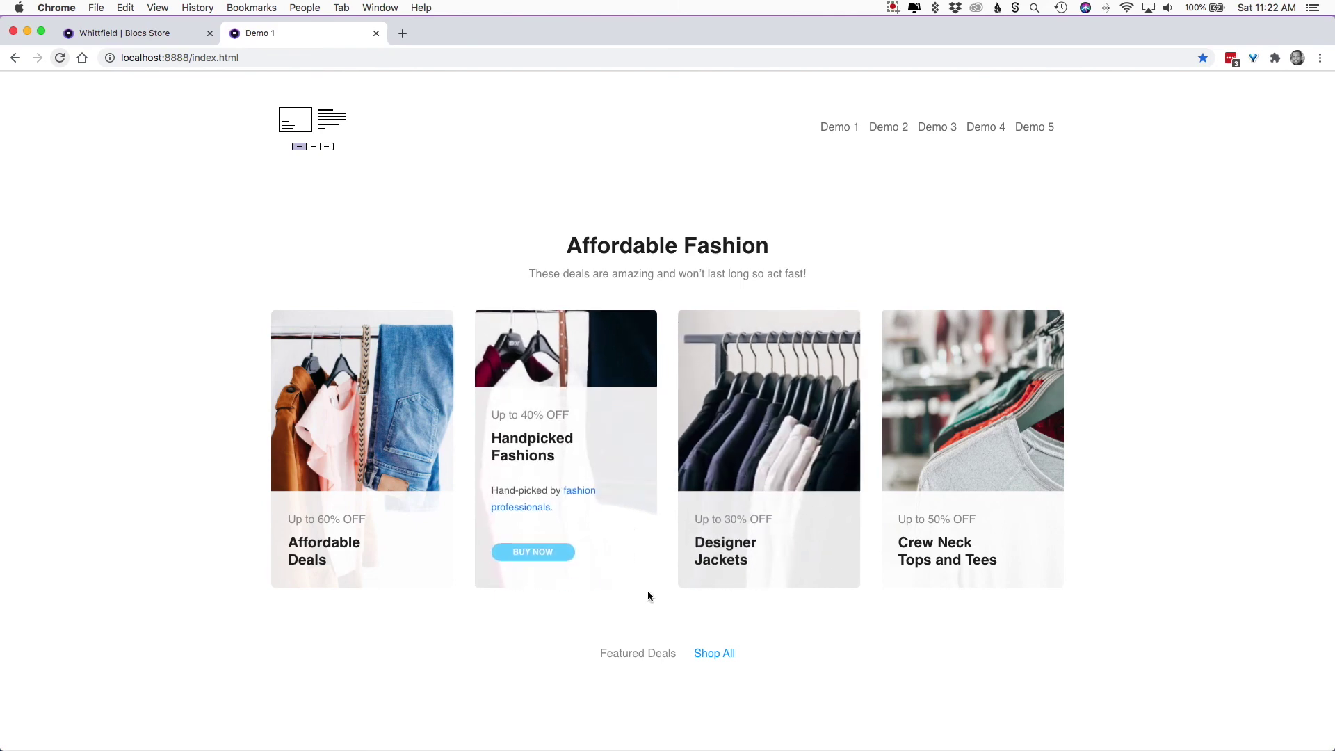
pyautogui.click(704, 653)
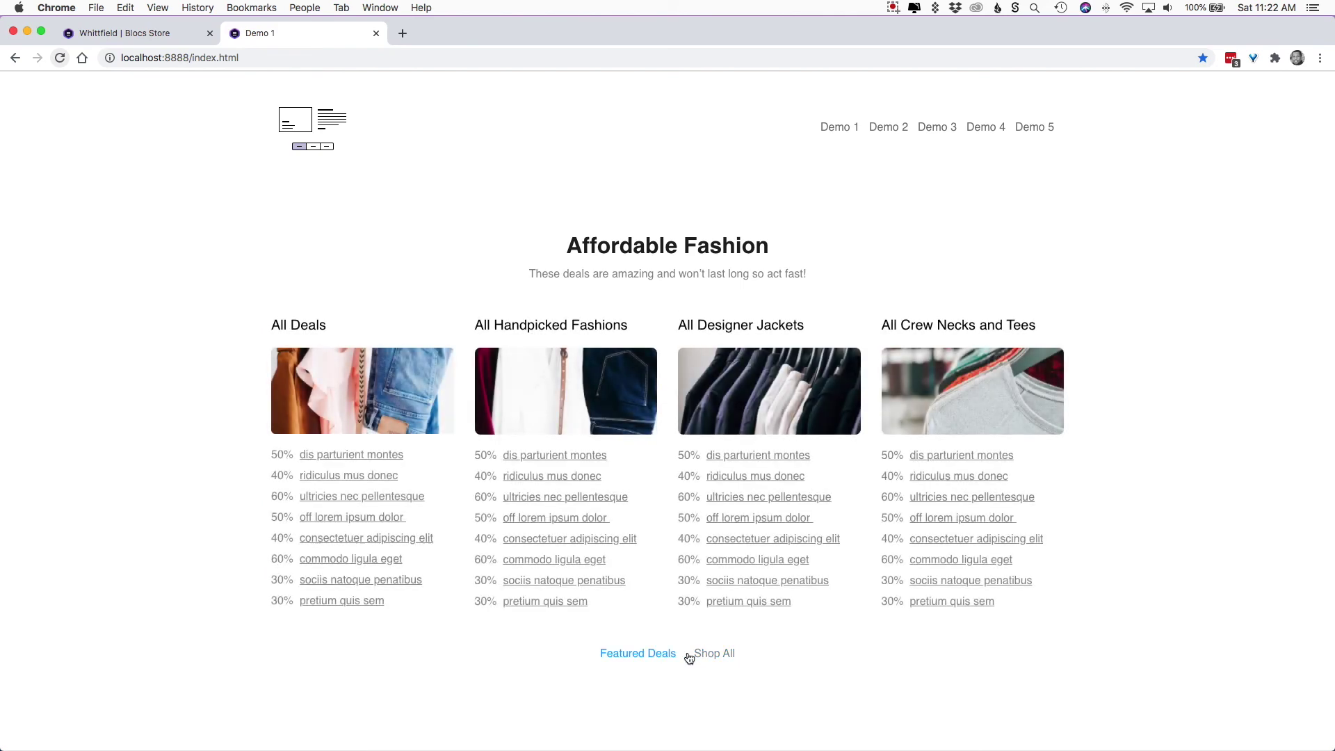
pyautogui.click(650, 654)
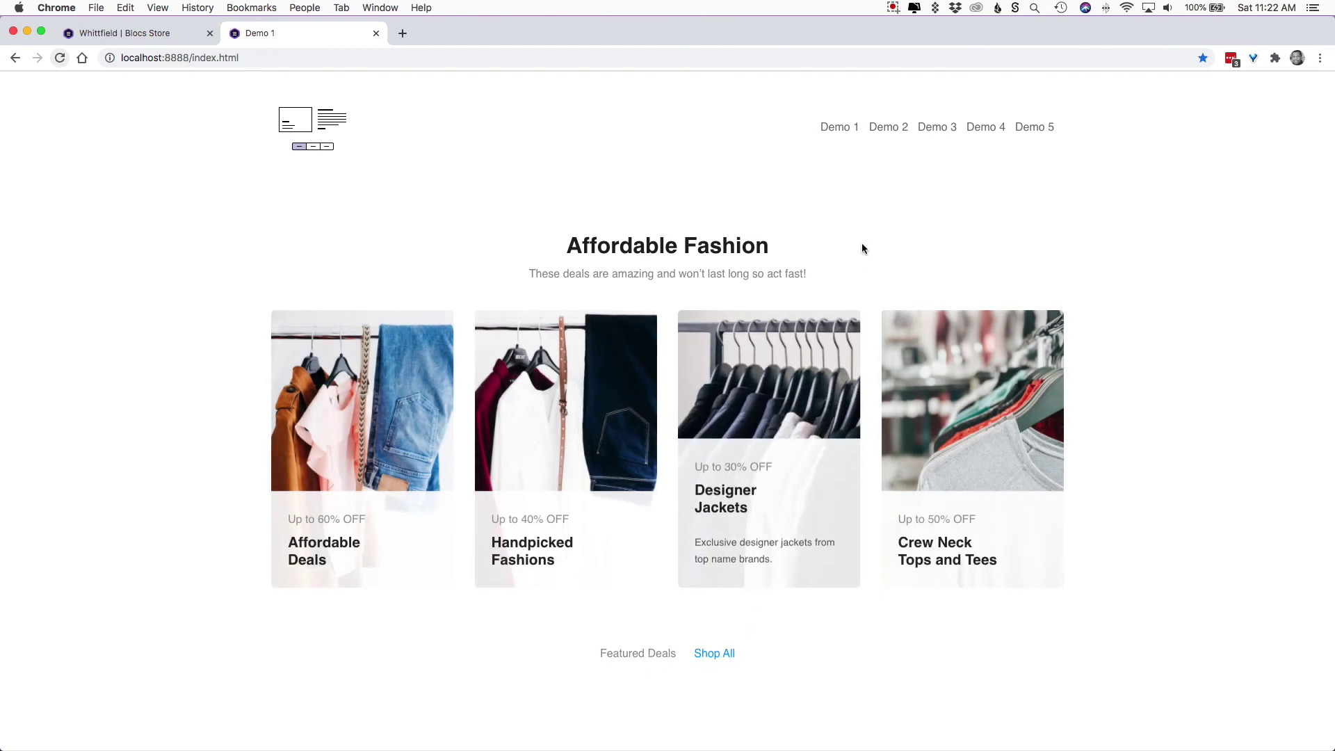
# Cycle Demo 2 pricing through Quarterly, Yearly and Monthly, then show Mountains II on Demo 4.
pyautogui.click(901, 135)
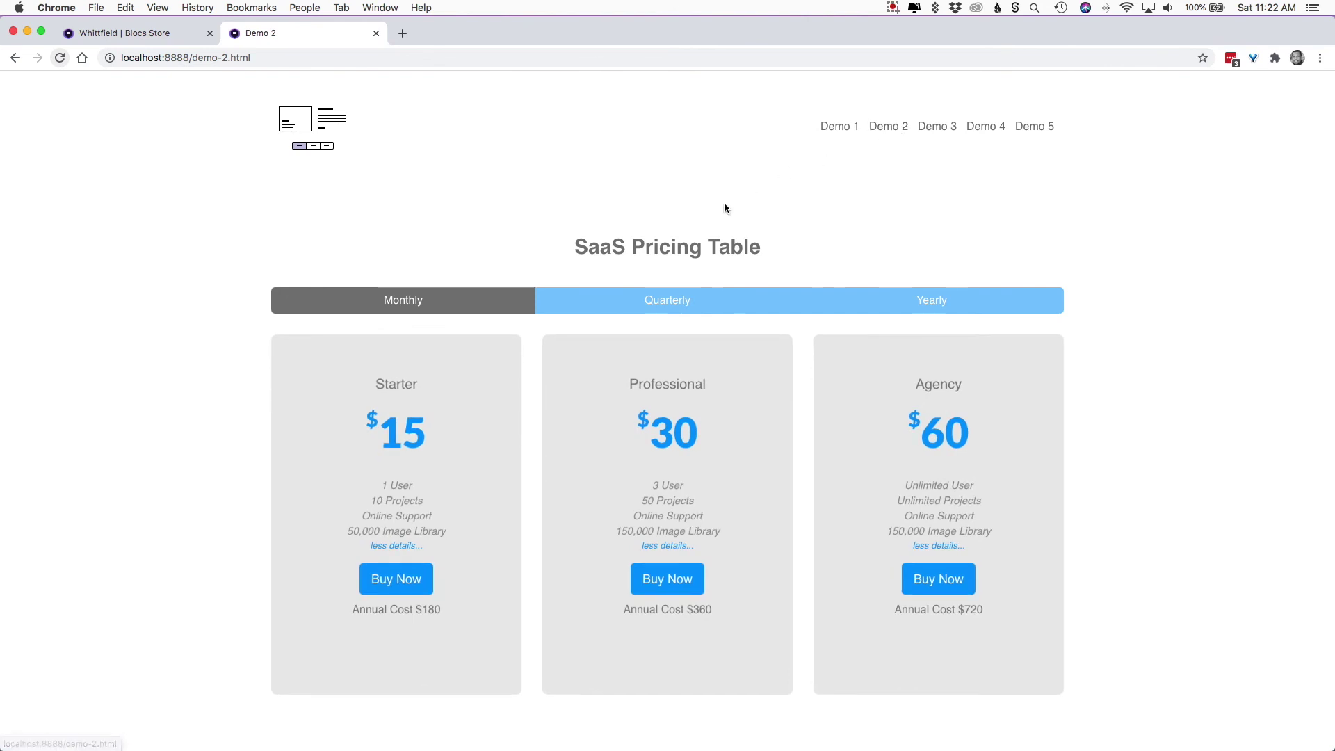
pyautogui.click(660, 310)
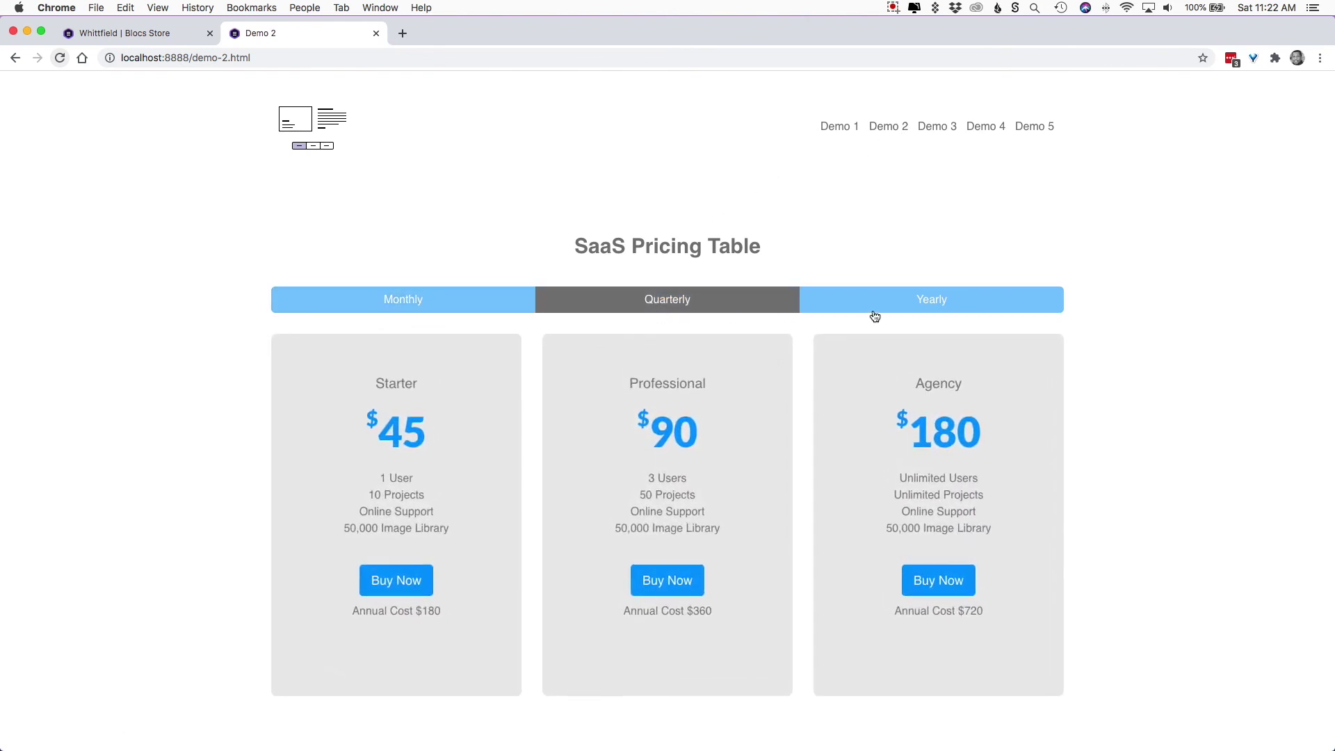
pyautogui.click(873, 312)
pyautogui.click(470, 307)
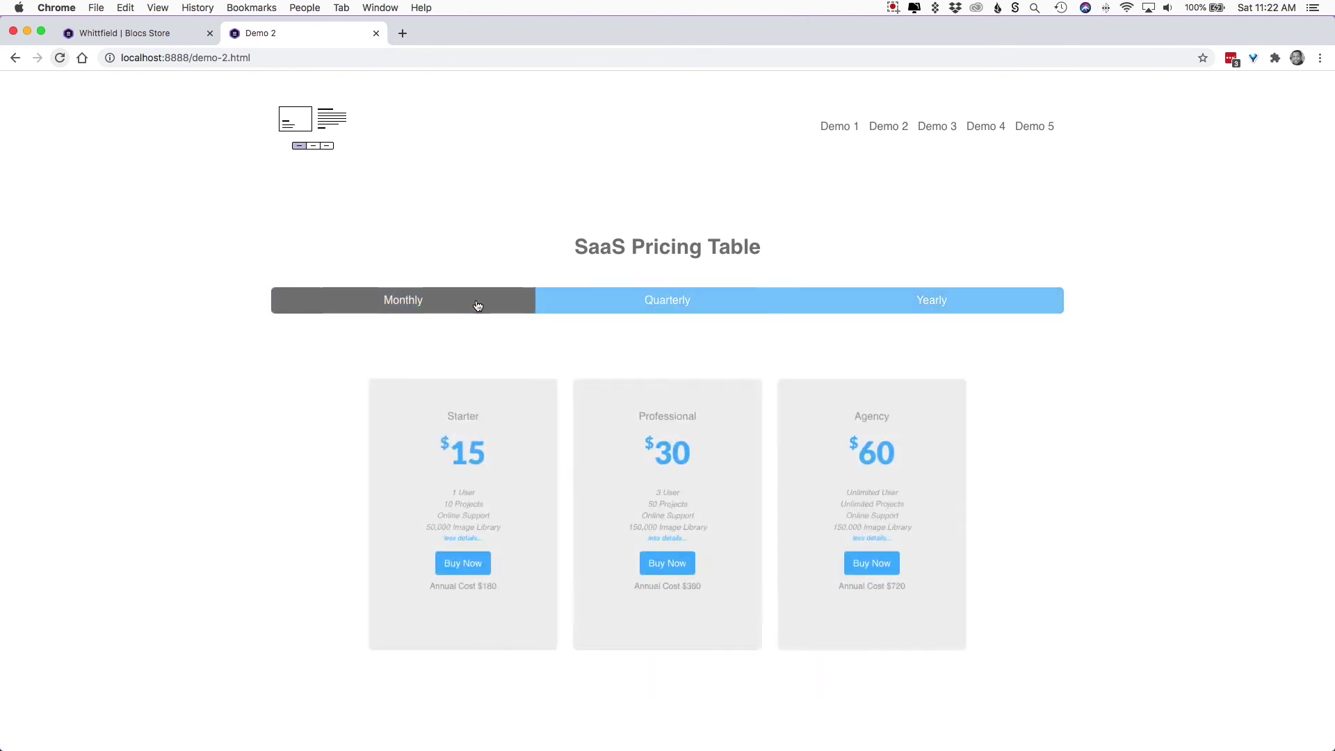
pyautogui.click(987, 128)
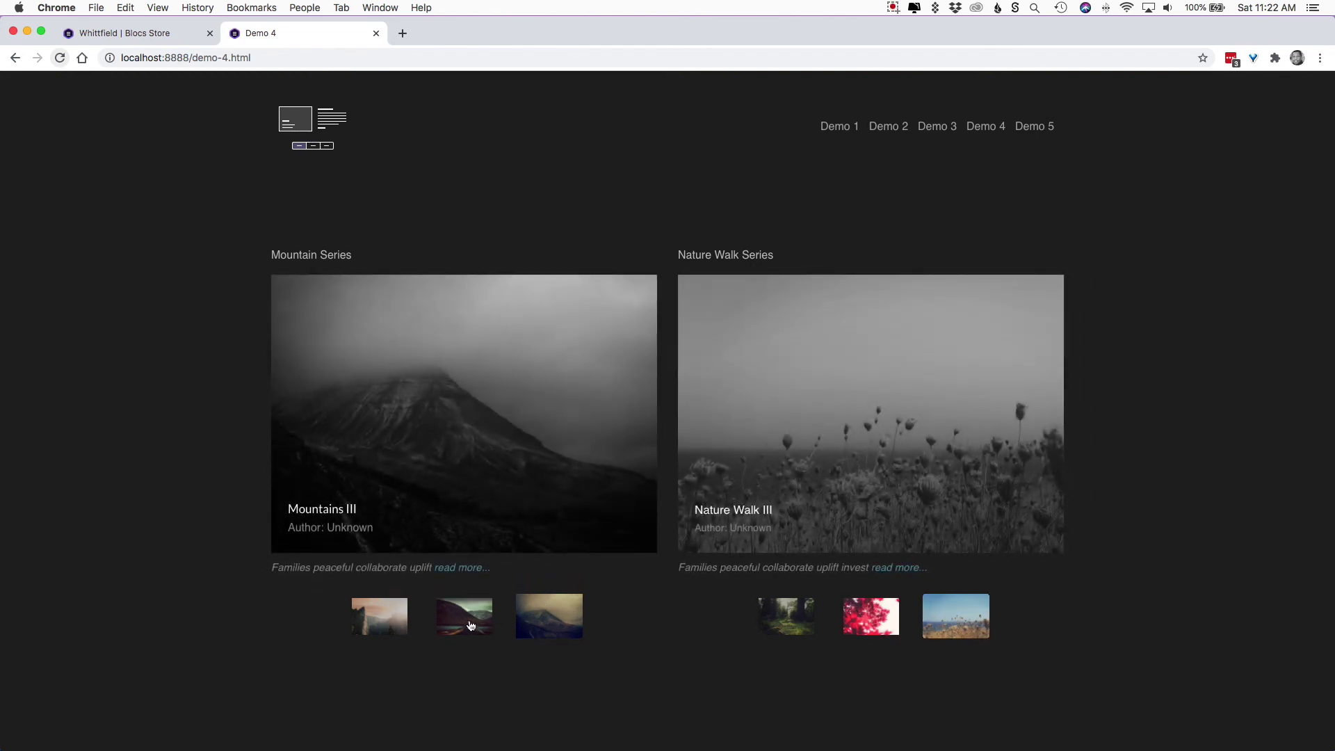
pyautogui.click(466, 624)
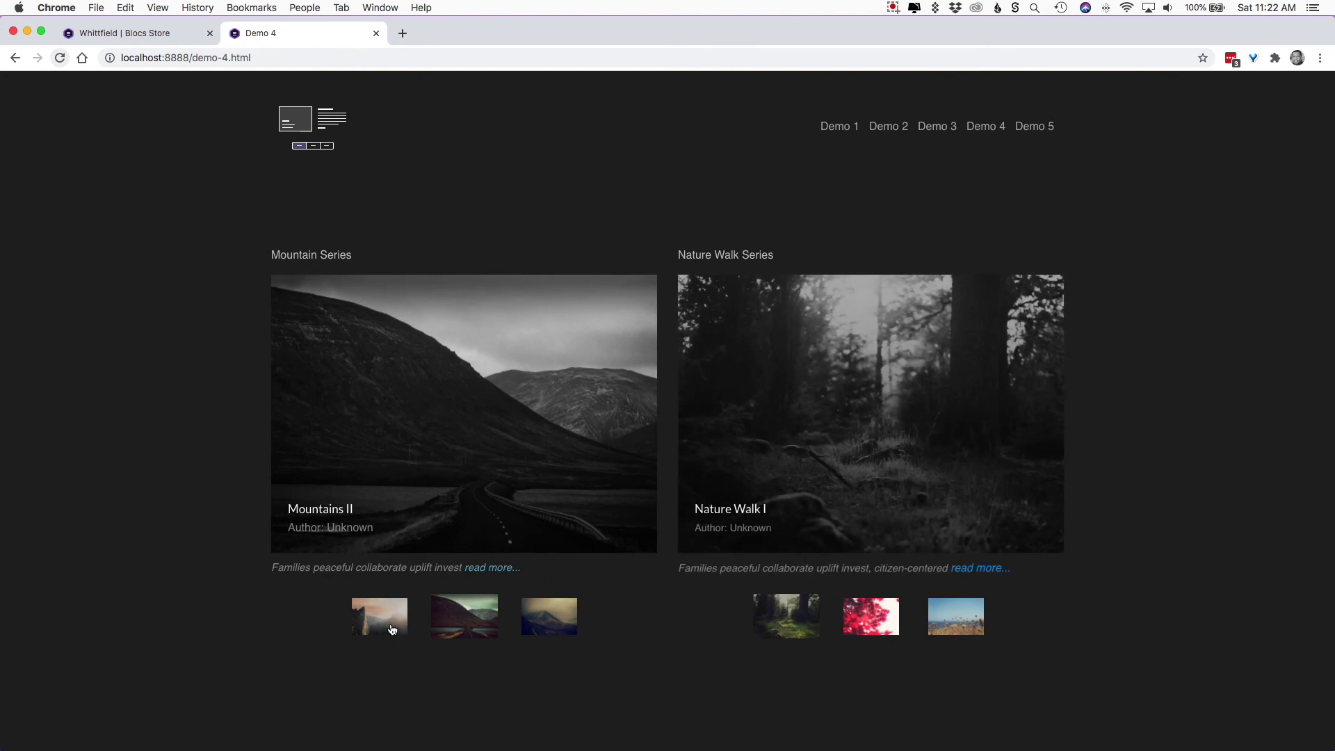